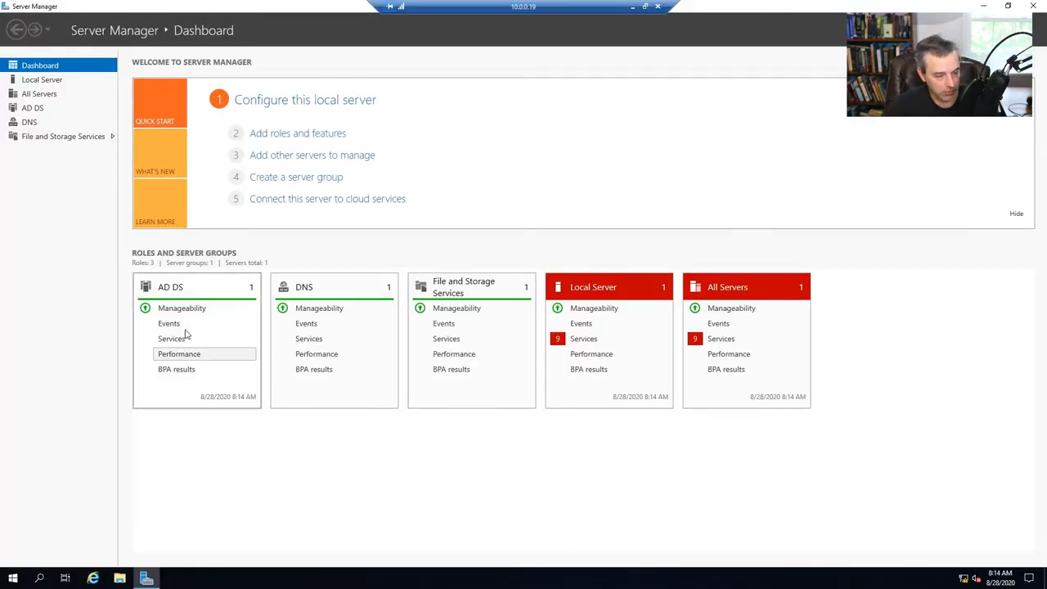
- Start the Add Roles and Features wizard for a role-based install on the local server
{"action": "left_click", "coordinate": [14, 578]}
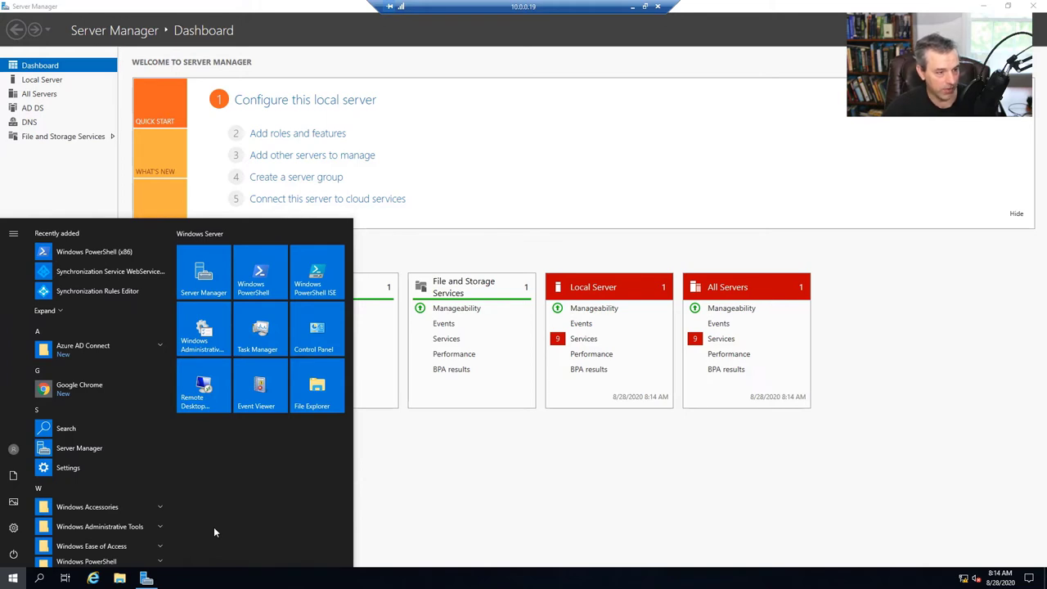
{"action": "left_click", "coordinate": [204, 272]}
{"action": "key", "text": "super+Down"}
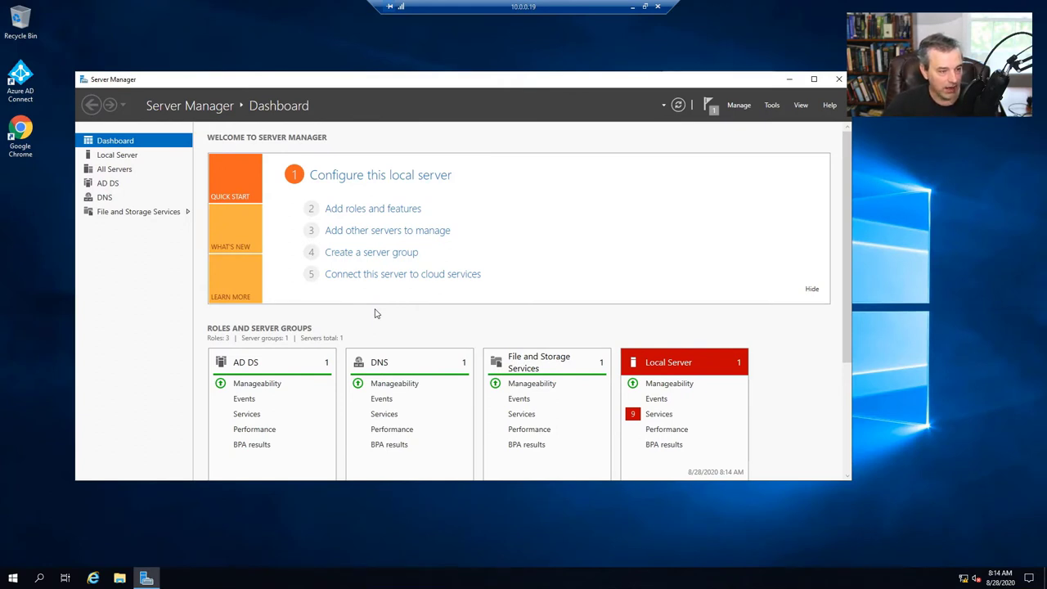
{"action": "left_click", "coordinate": [739, 105]}
{"action": "left_click", "coordinate": [757, 119]}
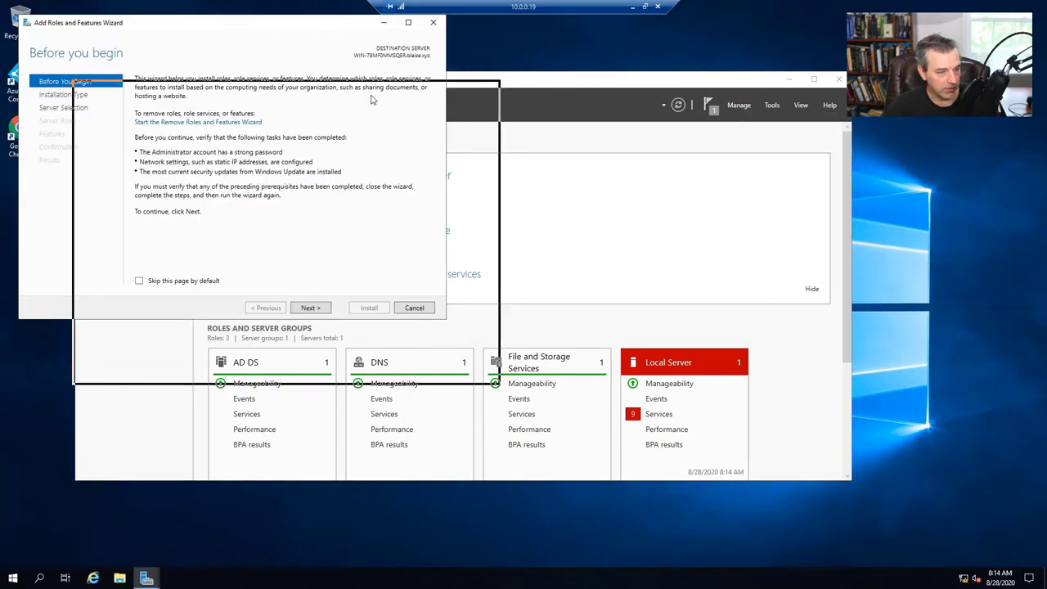
{"action": "left_click", "coordinate": [365, 373]}
{"action": "left_click", "coordinate": [365, 373]}
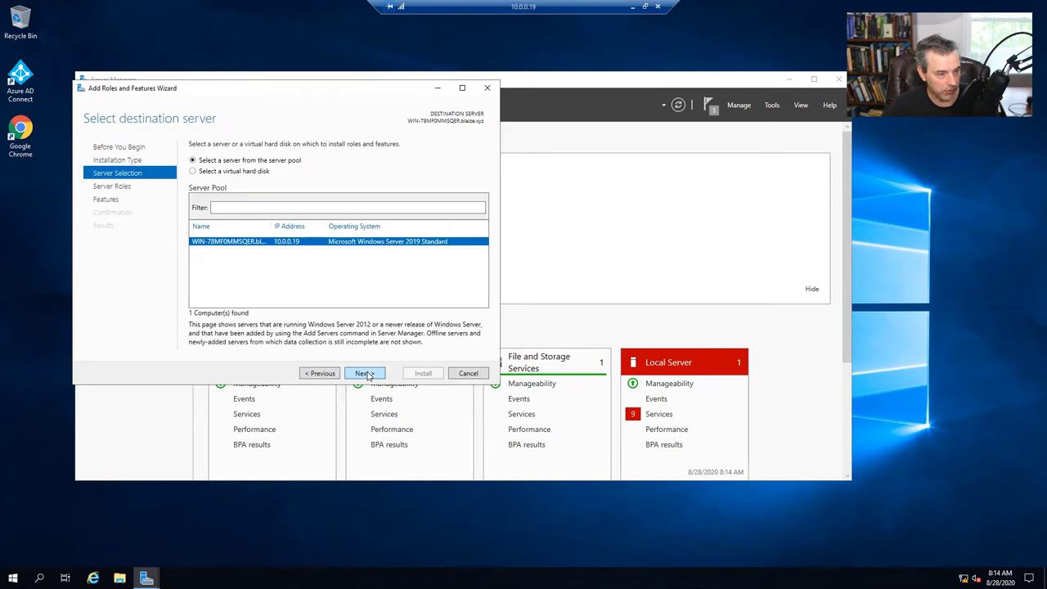
{"action": "left_click", "coordinate": [365, 373]}
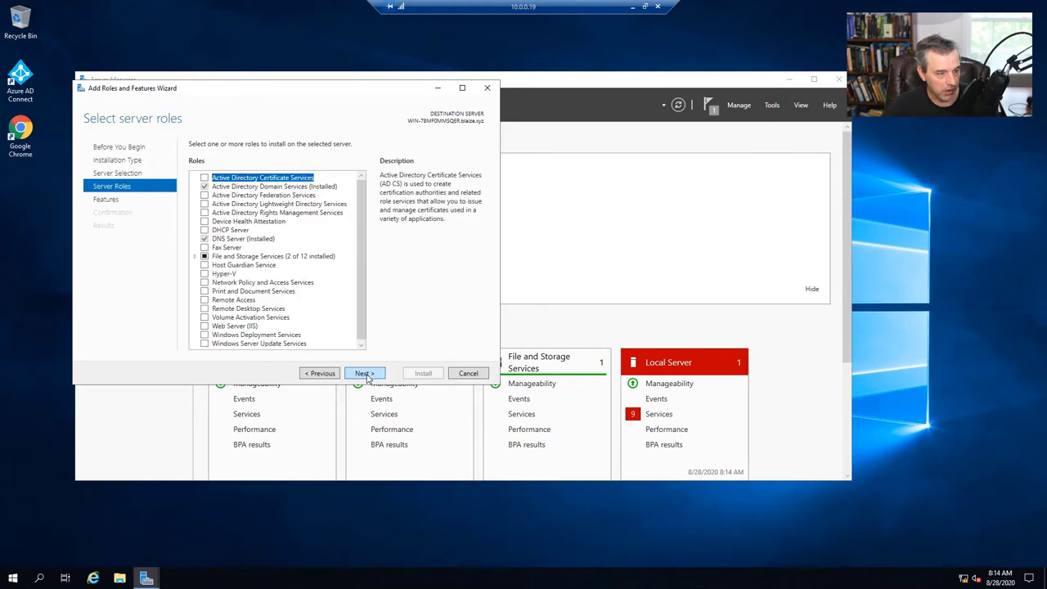
- Select the Active Directory Federation Services role, allow automatic restarts, and install it
{"action": "left_click", "coordinate": [204, 196]}
{"action": "left_click", "coordinate": [372, 373]}
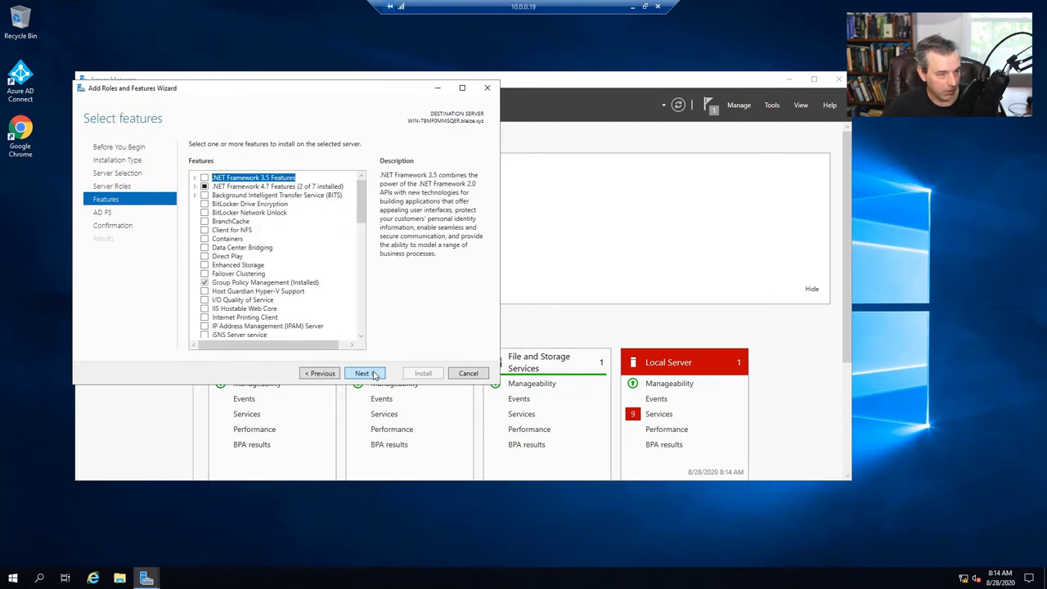
{"action": "left_click", "coordinate": [372, 374]}
{"action": "left_click", "coordinate": [372, 373]}
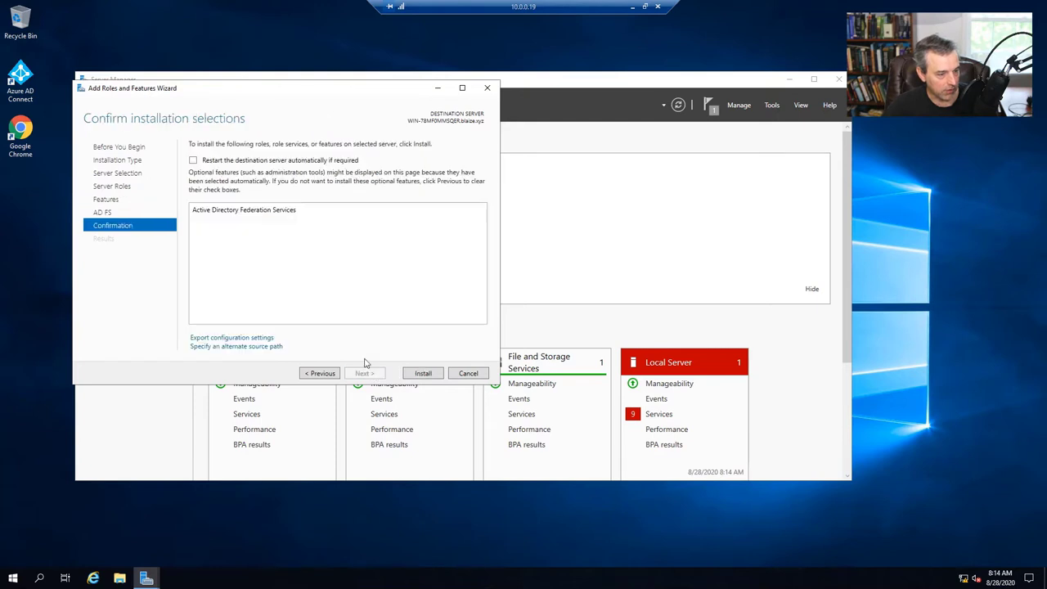
{"action": "left_click", "coordinate": [214, 163]}
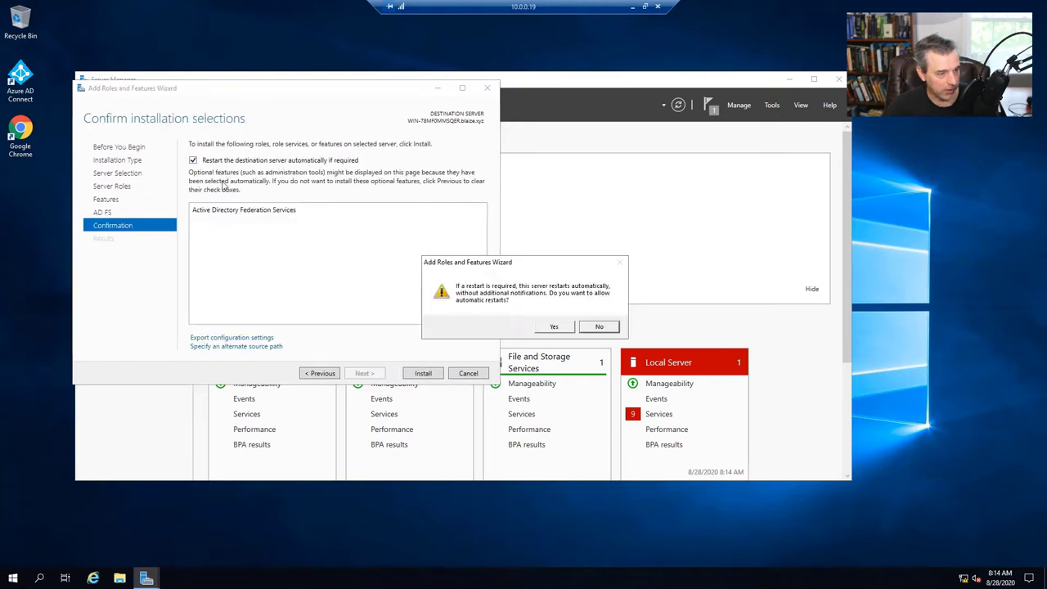
{"action": "left_click", "coordinate": [551, 329]}
{"action": "left_click", "coordinate": [423, 373]}
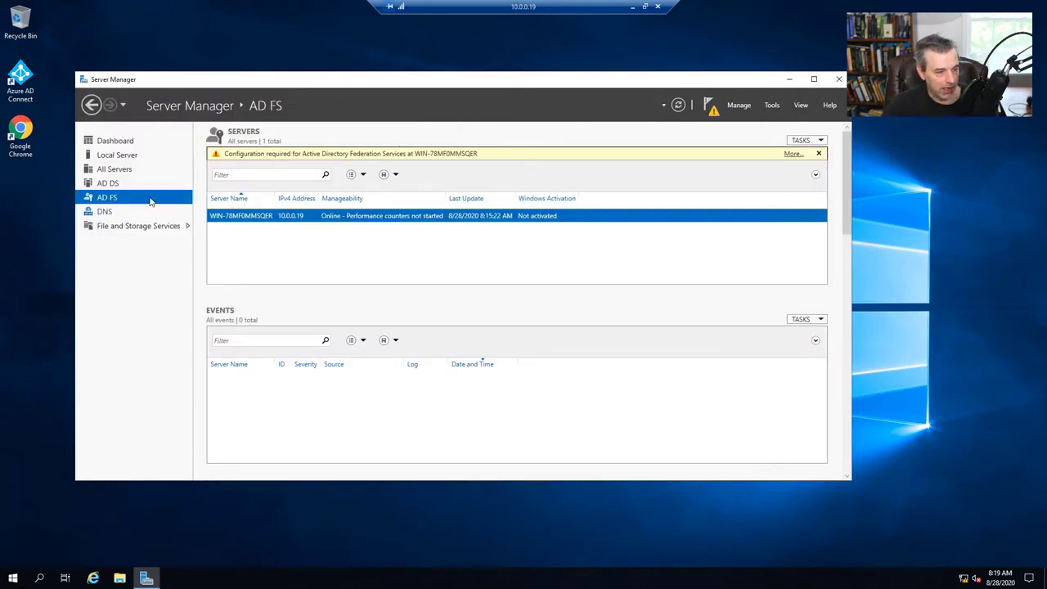
- Launch AD FS configuration as the first federation server, using the current administrator account
{"action": "left_click", "coordinate": [136, 181]}
{"action": "left_click", "coordinate": [131, 197]}
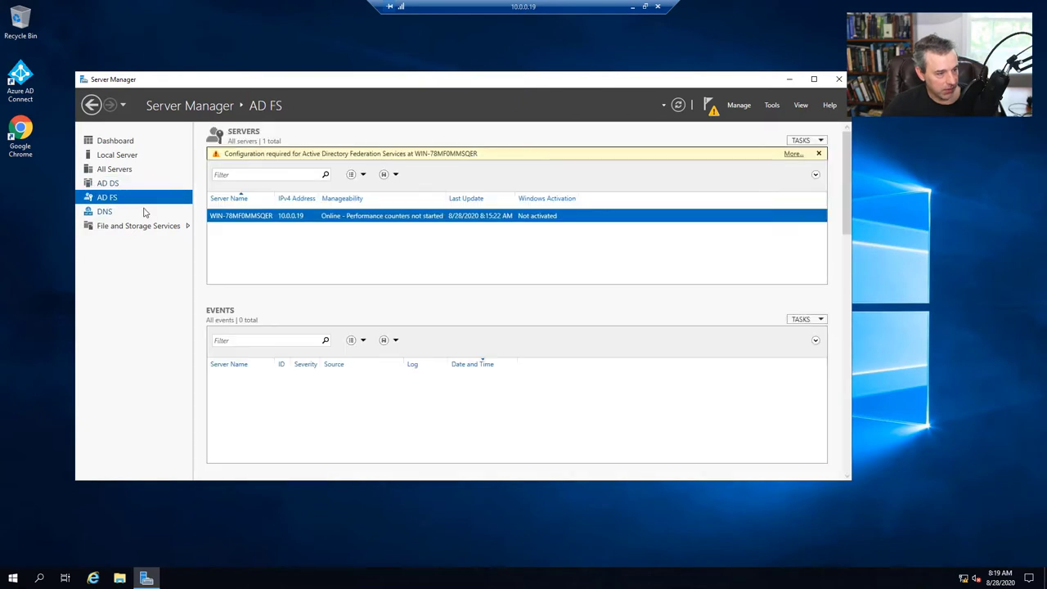
{"action": "left_click", "coordinate": [792, 155]}
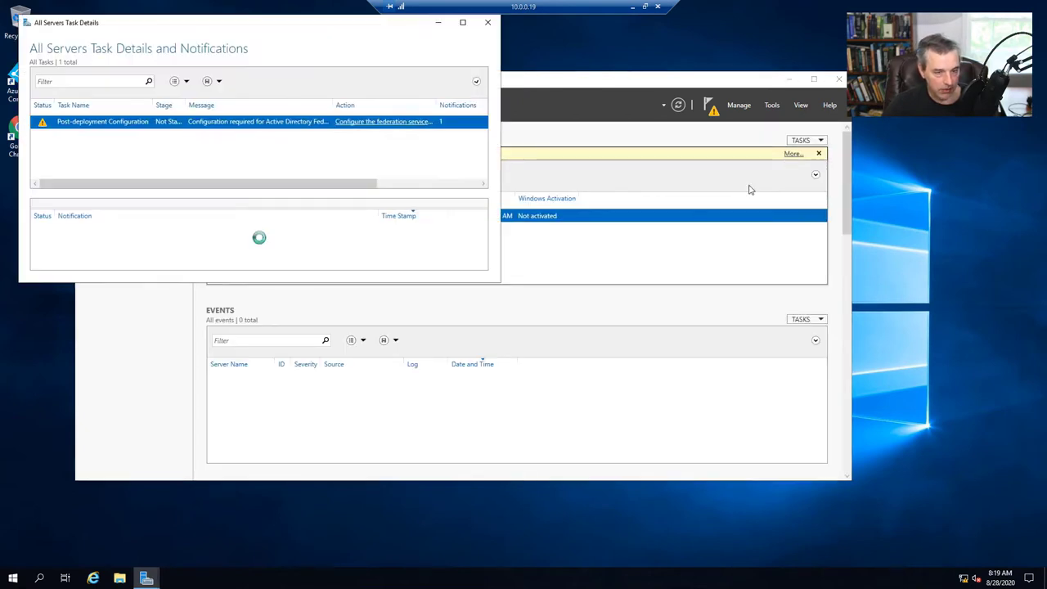
{"action": "left_click", "coordinate": [383, 122]}
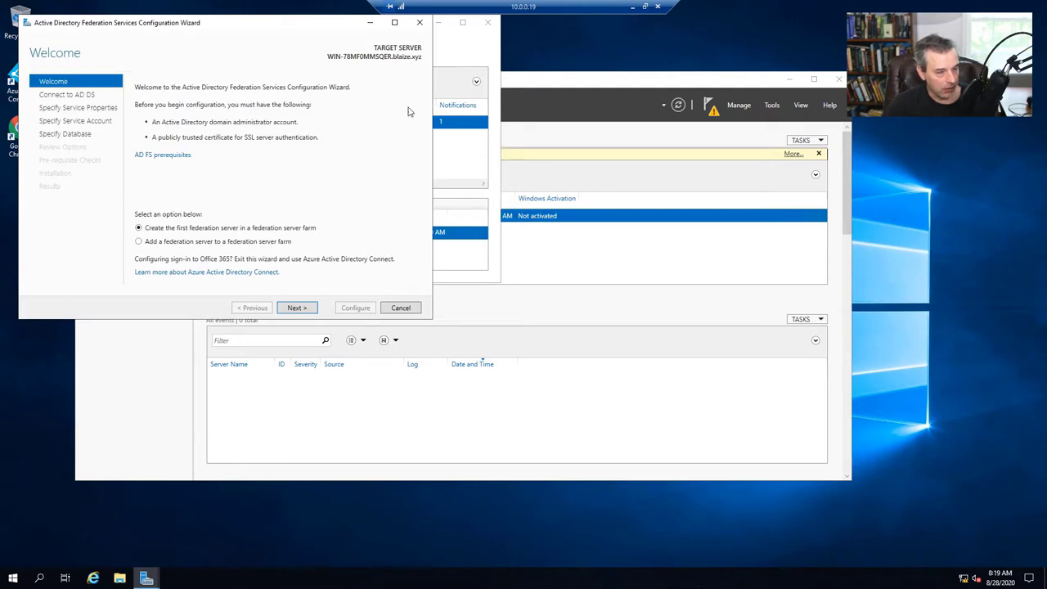
{"action": "left_click_drag", "start_coordinate": [262, 34], "coordinate": [492, 134]}
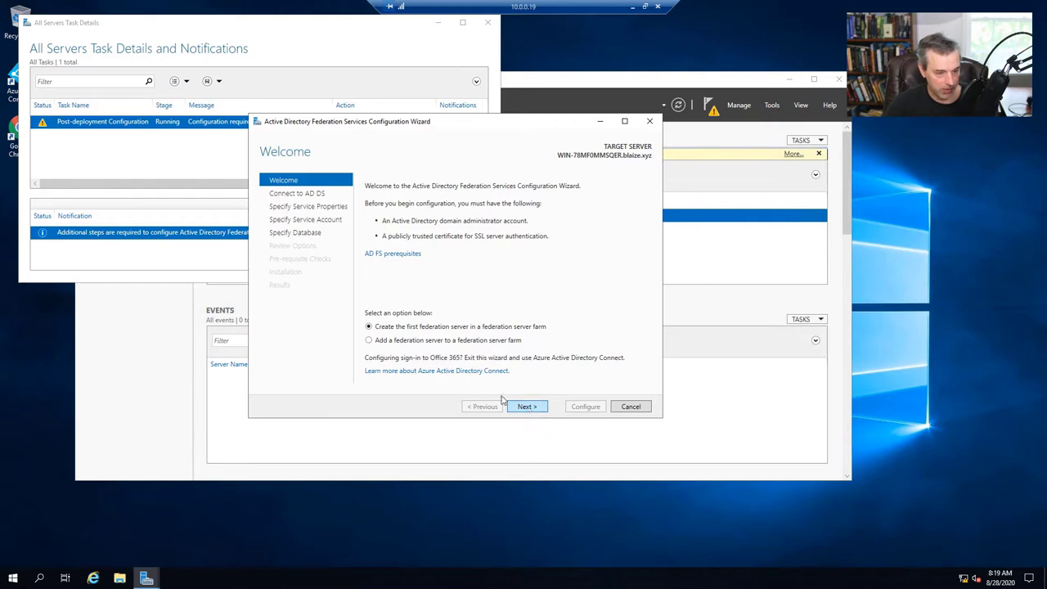
{"action": "left_click", "coordinate": [531, 407]}
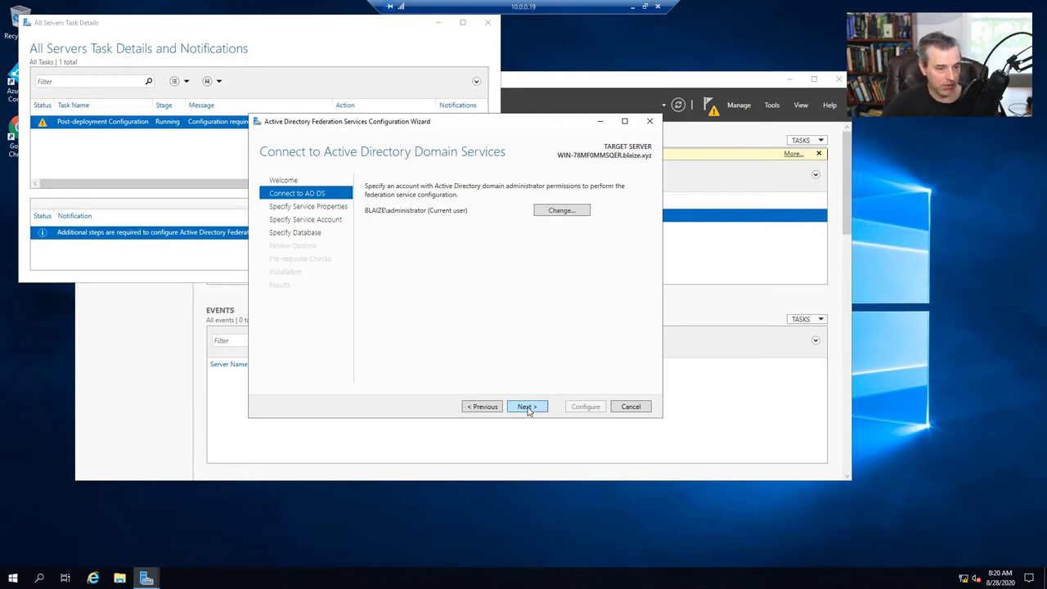
{"action": "left_click", "coordinate": [528, 407]}
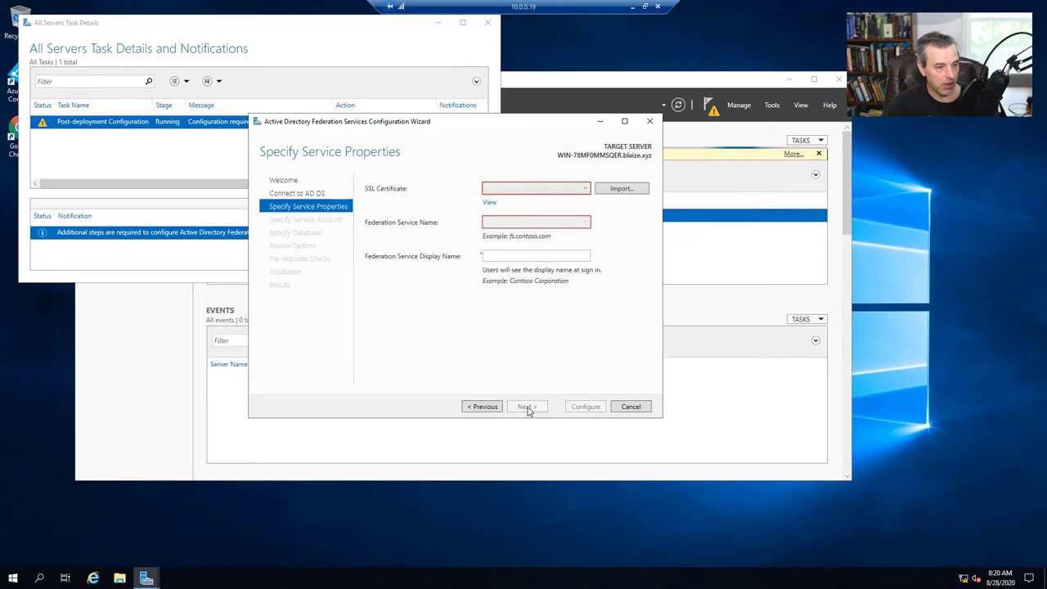
- Import the blaize.xyz certificate file from the Desktop as the SSL certificate
{"action": "left_click", "coordinate": [622, 189]}
{"action": "left_click", "coordinate": [385, 206]}
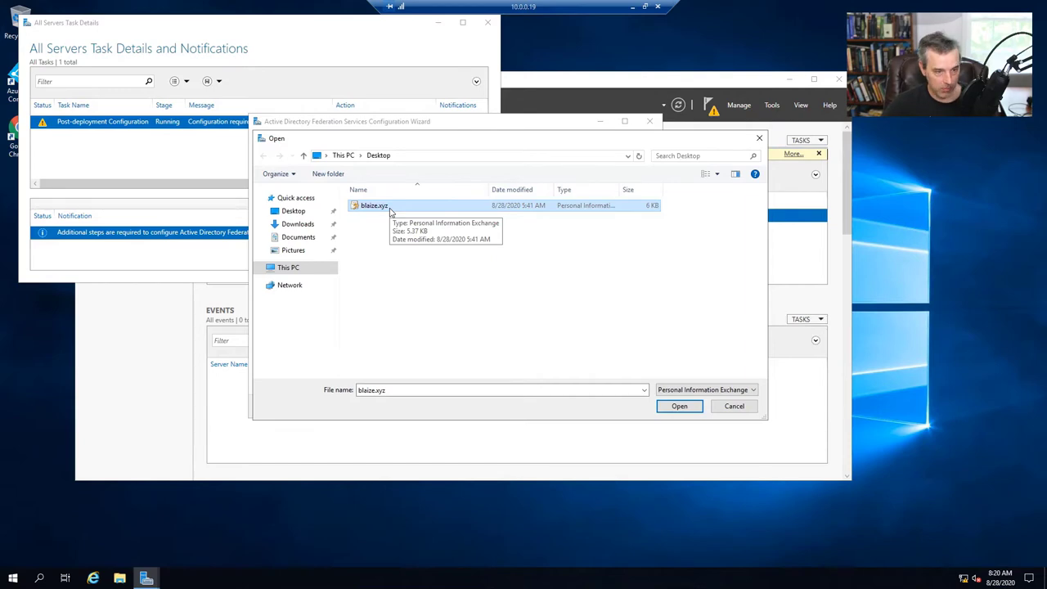
{"action": "left_click_drag", "start_coordinate": [469, 143], "coordinate": [527, 155]}
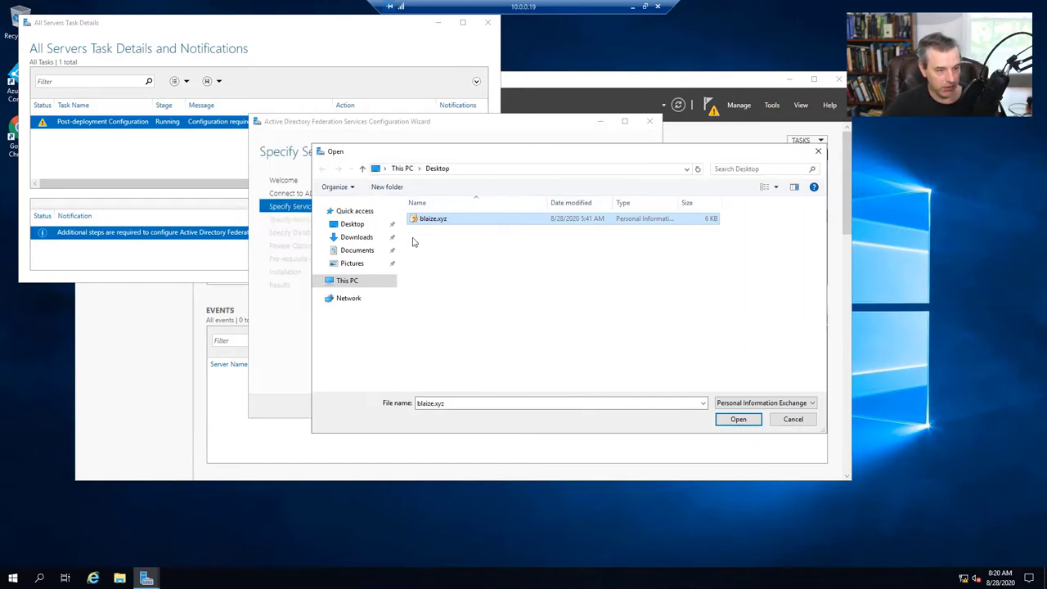
{"action": "left_click", "coordinate": [735, 421]}
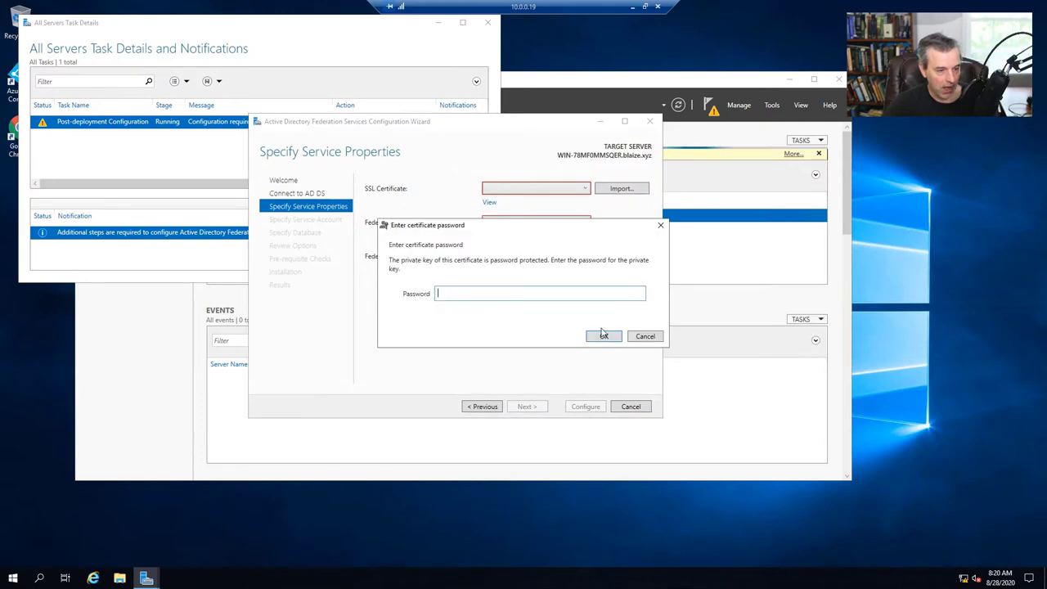
- Enter the certificate password, retrying until it is accepted
{"action": "type", "text": "**********"}
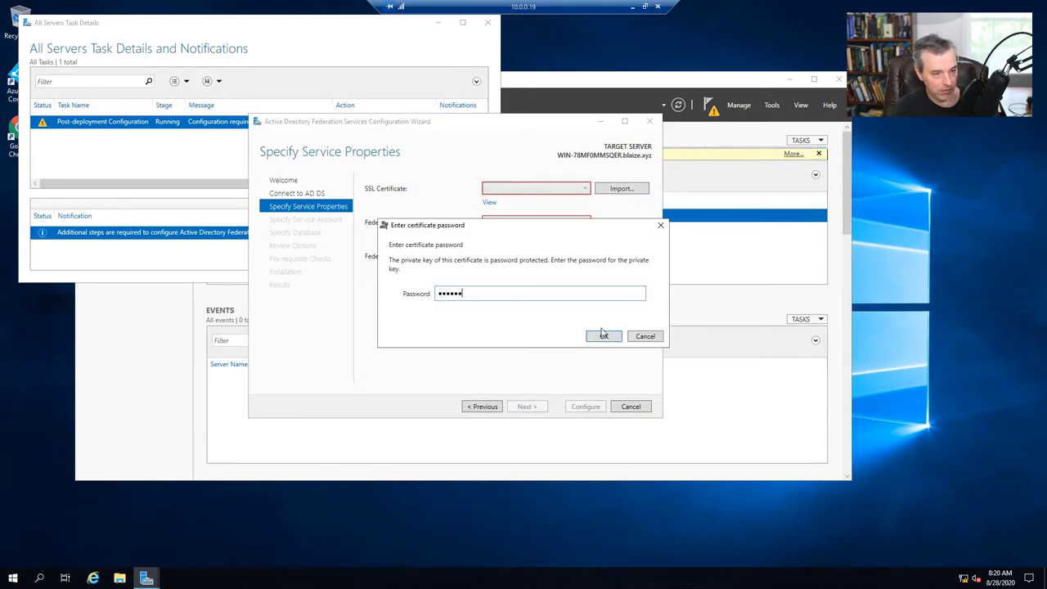
{"action": "left_click", "coordinate": [602, 338]}
{"action": "type", "text": "**********"}
{"action": "left_click", "coordinate": [602, 338]}
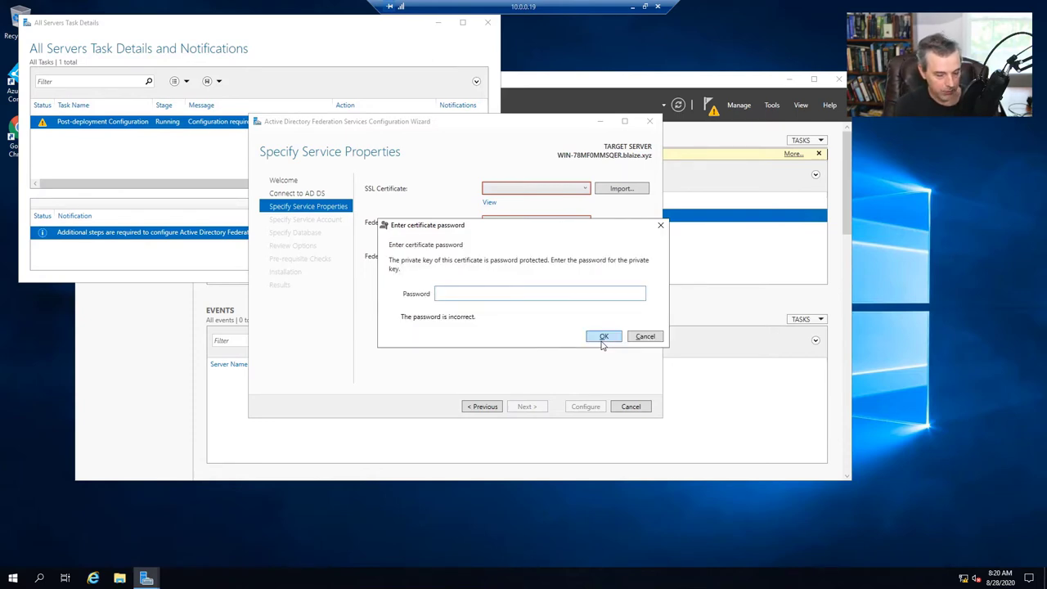
{"action": "type", "text": "***********"}
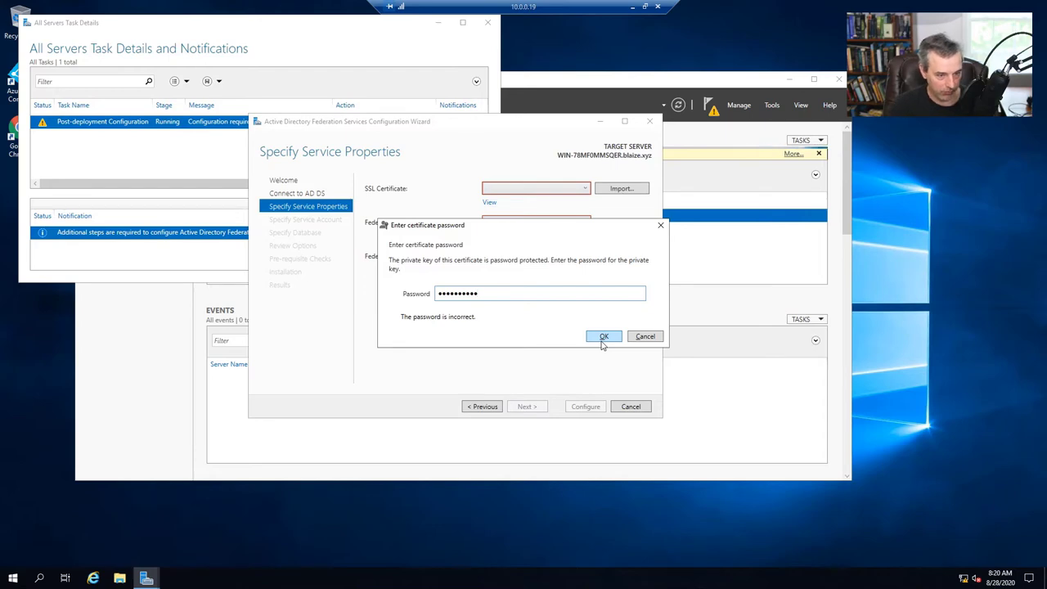
{"action": "left_click", "coordinate": [603, 337]}
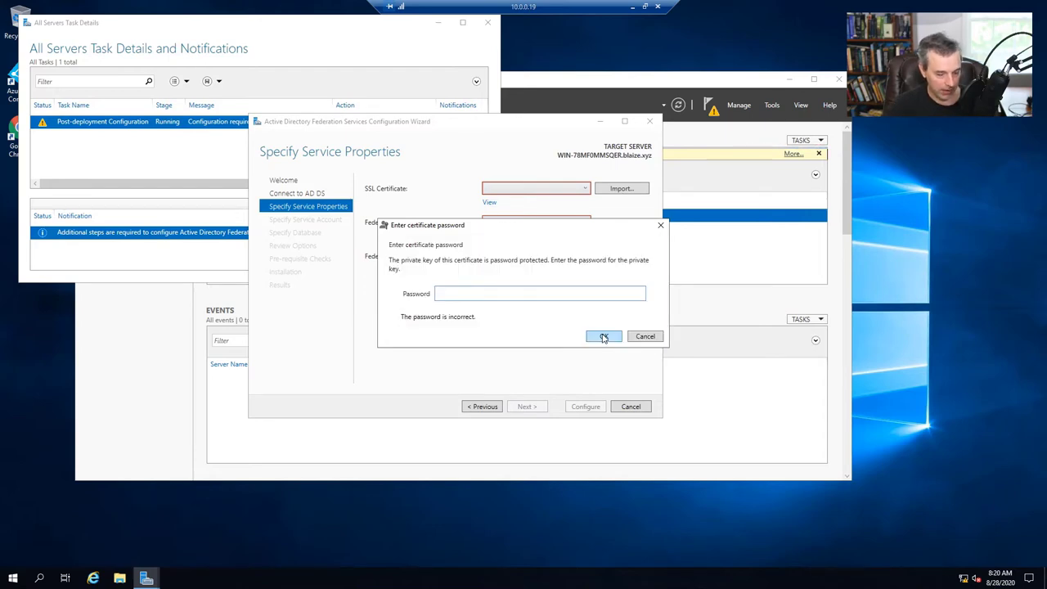
{"action": "type", "text": "***********"}
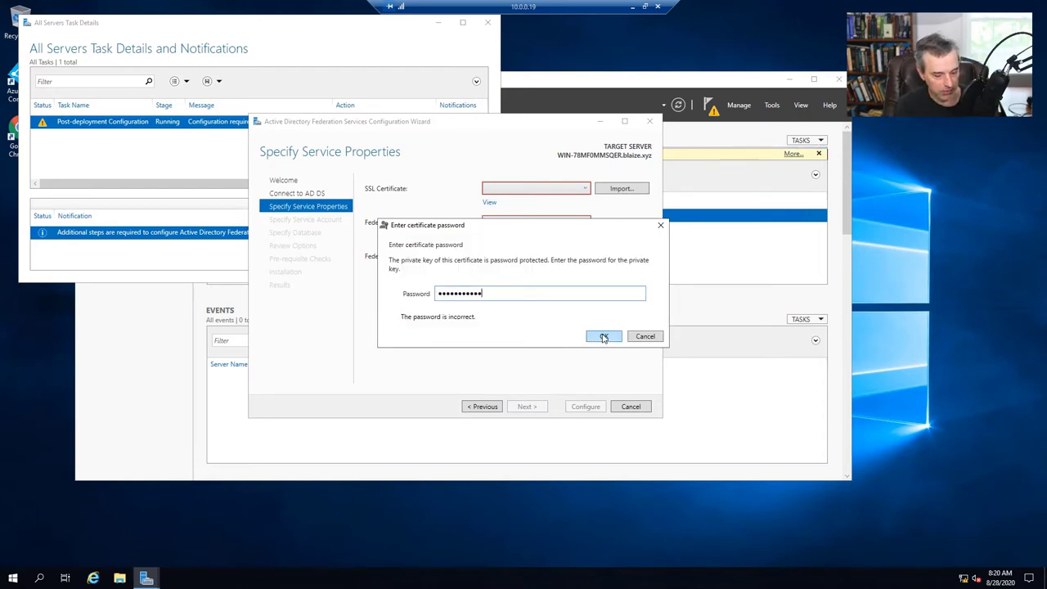
{"action": "left_click", "coordinate": [603, 338]}
{"action": "type", "text": "***********"}
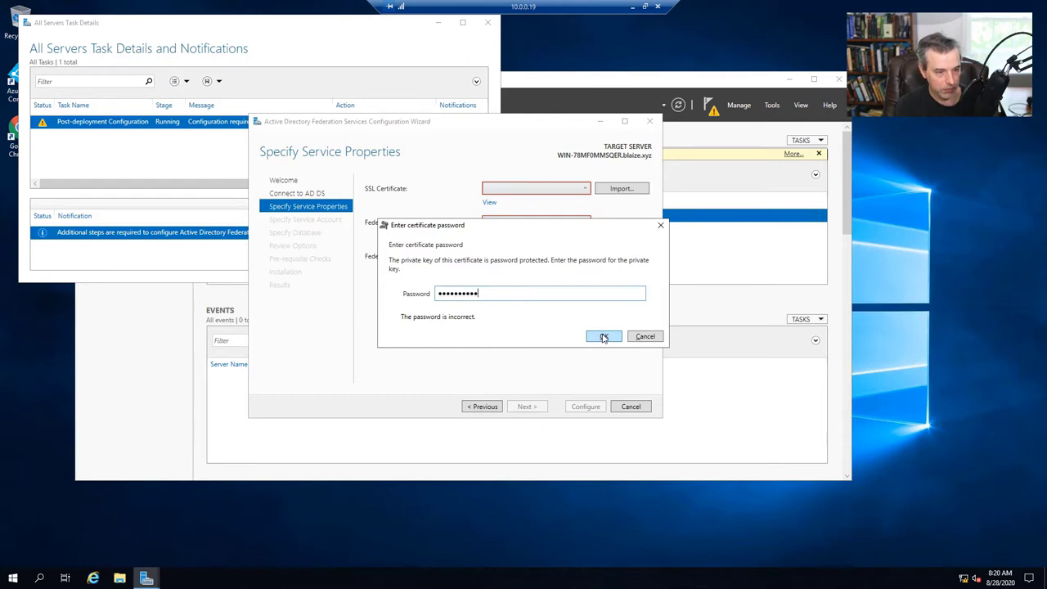
{"action": "left_click", "coordinate": [603, 338]}
{"action": "type", "text": "***********"}
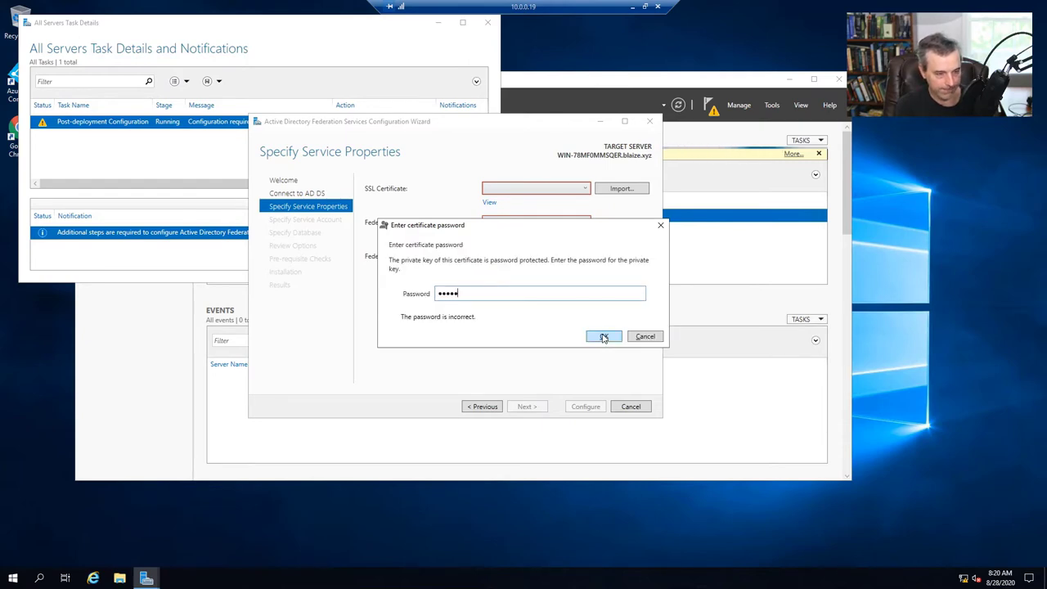
{"action": "left_click", "coordinate": [603, 338]}
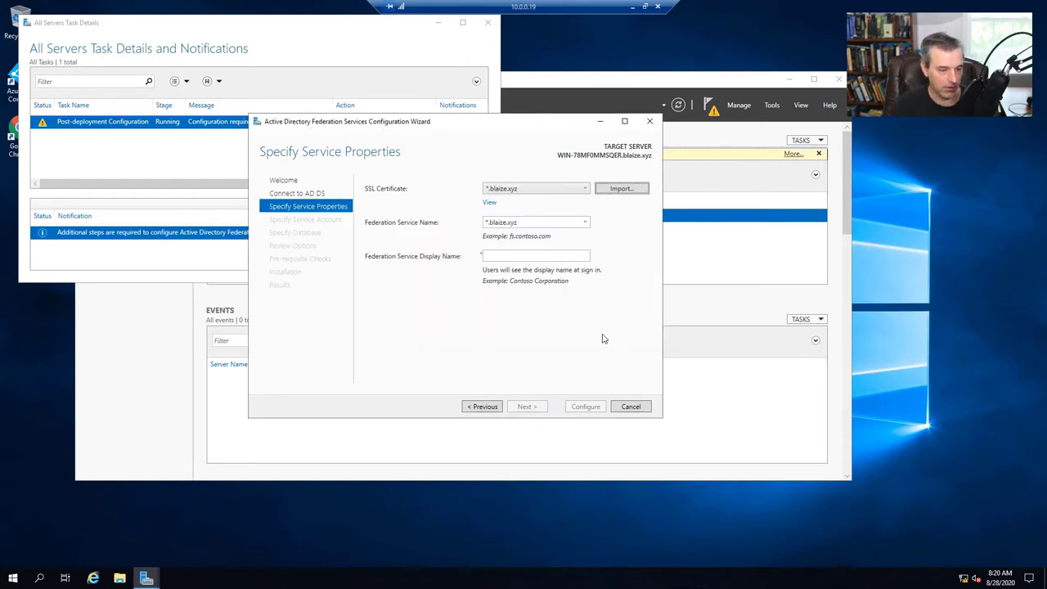
- Change the federation service name from *.blaize.xyz to adfs.blaize.xyz and enter display name Blaize Network
{"action": "left_click", "coordinate": [548, 222]}
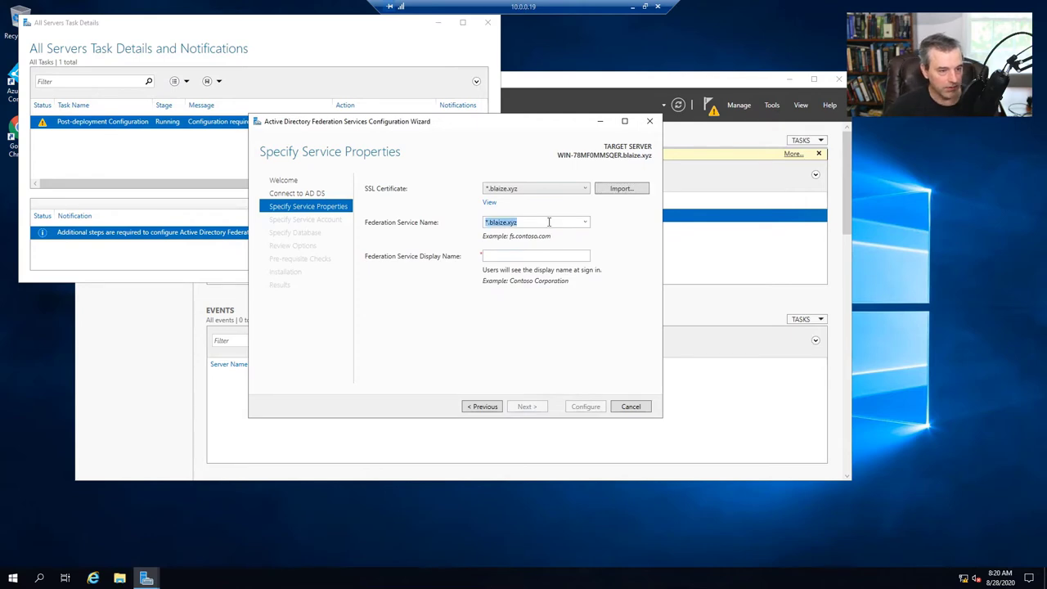
{"action": "key", "text": "Home"}
{"action": "key", "text": "Delete"}
{"action": "type", "text": "adfs"}
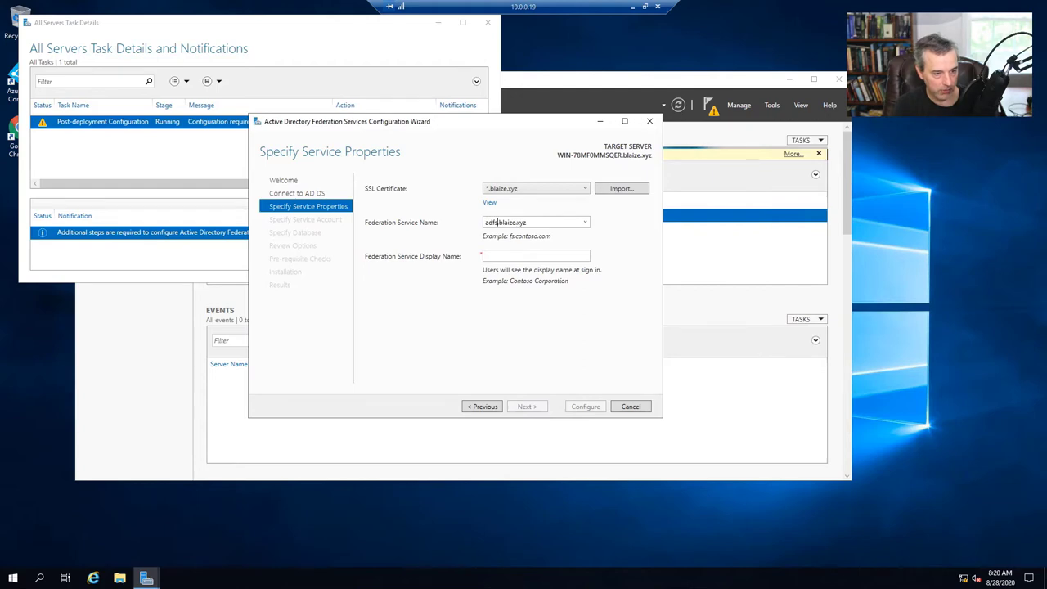
{"action": "left_click", "coordinate": [515, 257]}
{"action": "type", "text": "Blaize"}
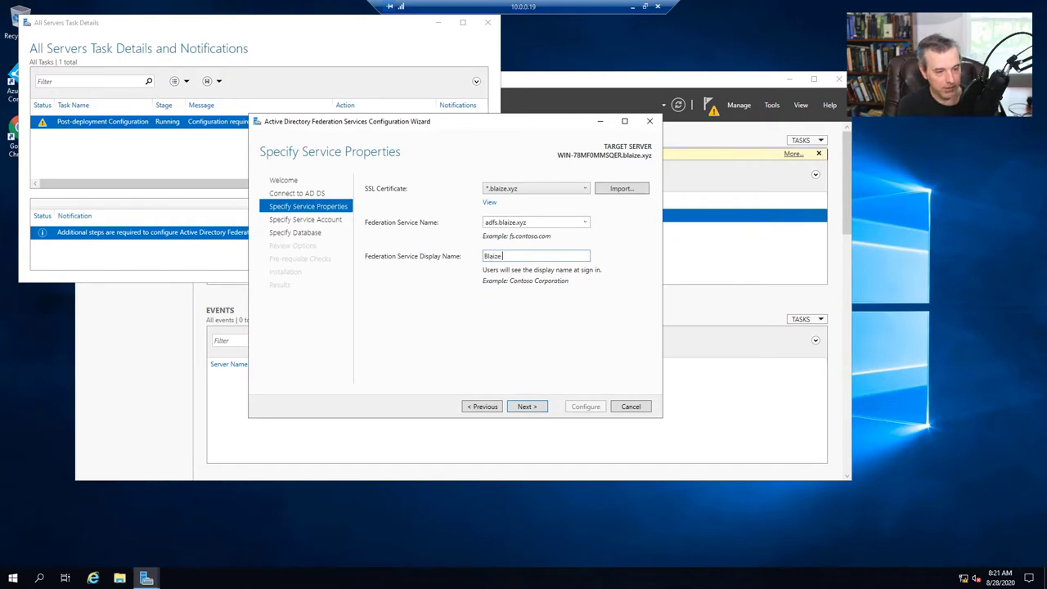
{"action": "type", "text": " Network"}
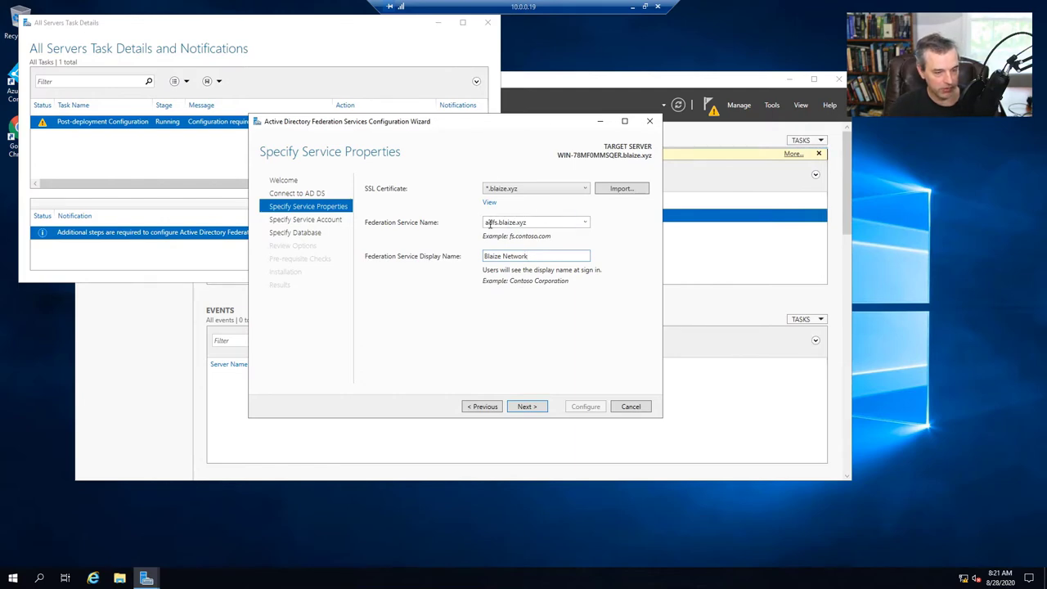
{"action": "double_click", "coordinate": [540, 221]}
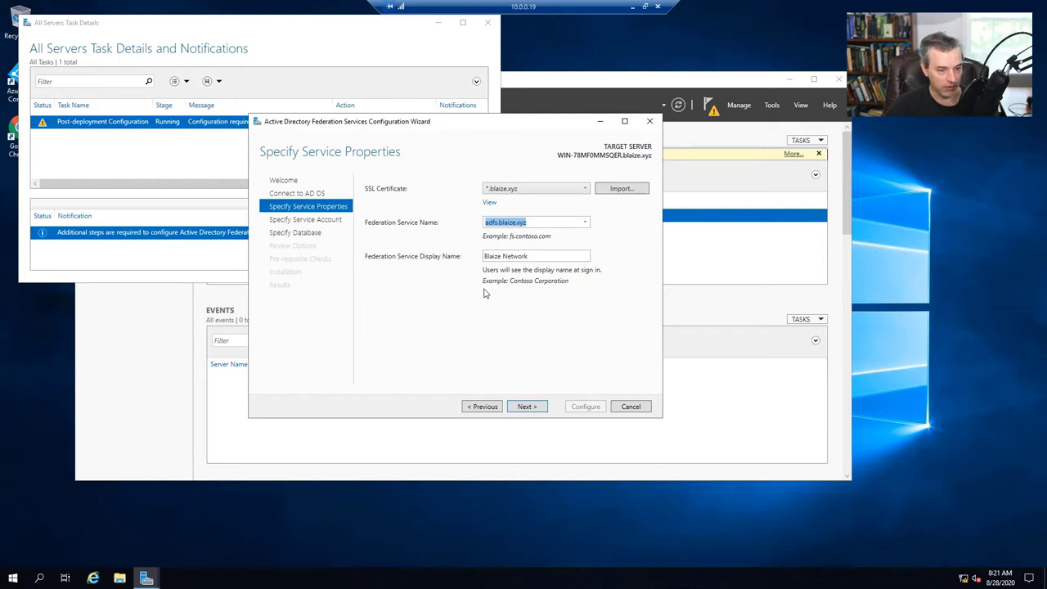
- Set administrator as the AD FS service account with its password, then continue to Specify Database
{"action": "left_click", "coordinate": [528, 409]}
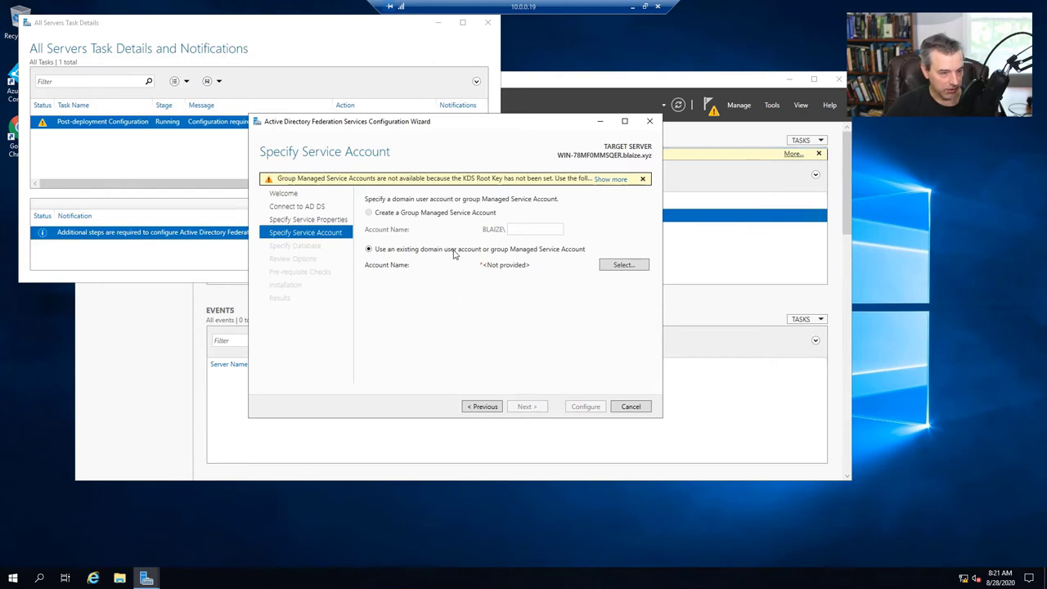
{"action": "left_click", "coordinate": [623, 269]}
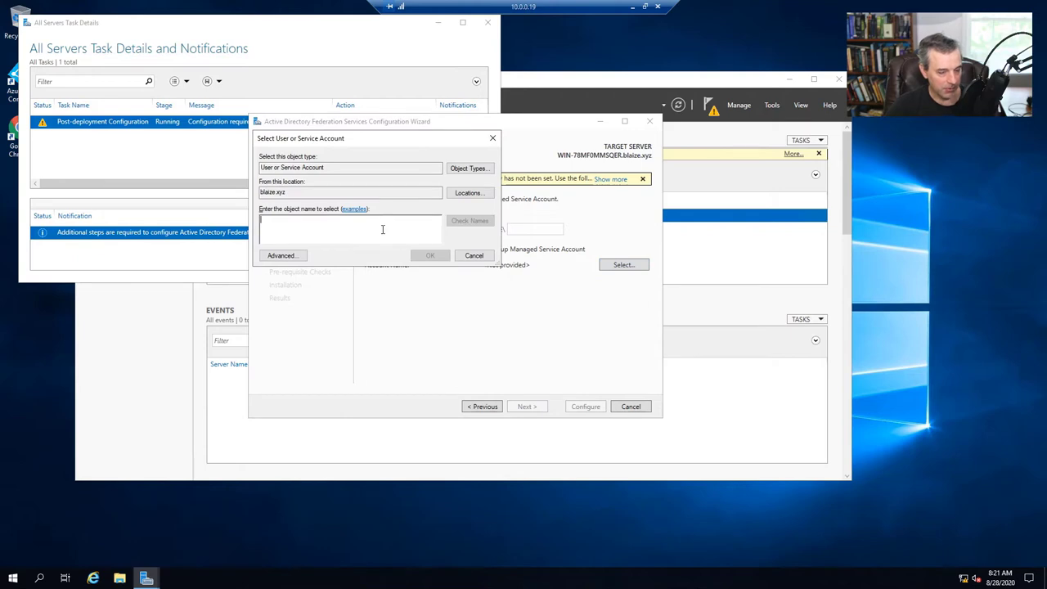
{"action": "type", "text": "administrator"}
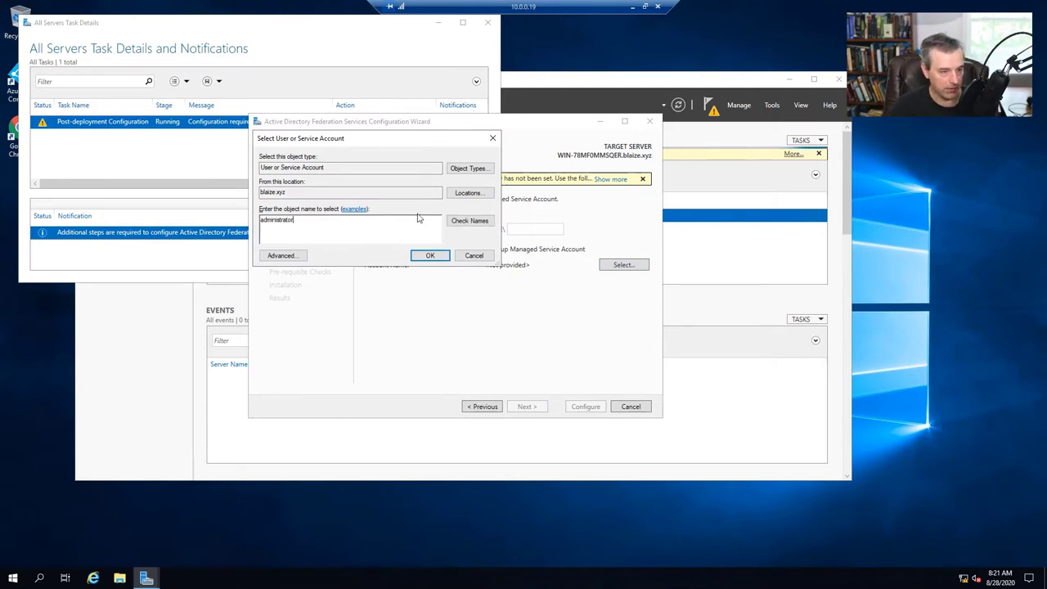
{"action": "left_click", "coordinate": [462, 221]}
{"action": "left_click", "coordinate": [429, 255]}
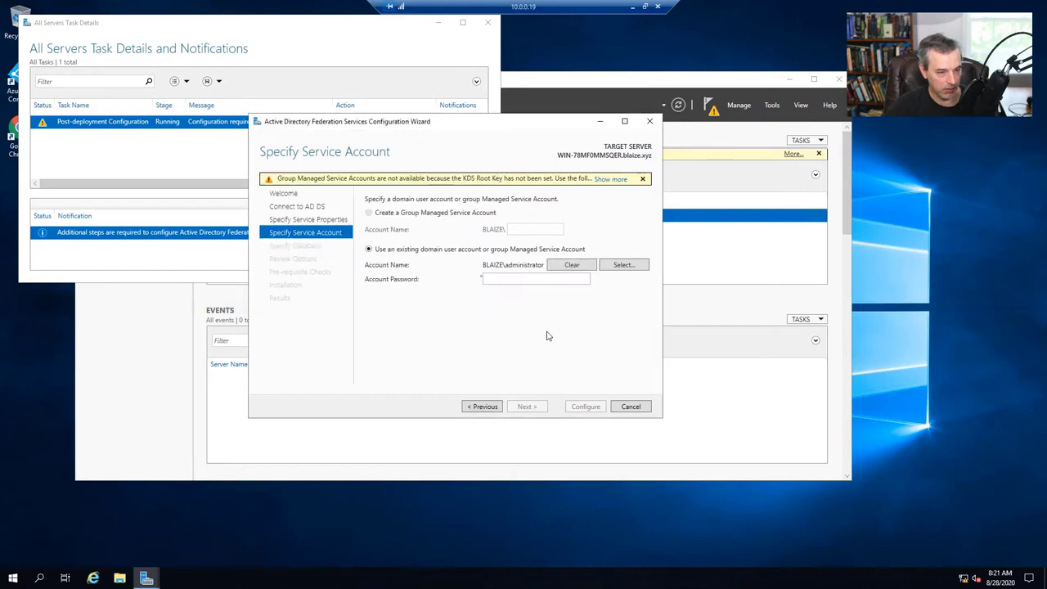
{"action": "left_click", "coordinate": [540, 278]}
{"action": "type", "text": "p"}
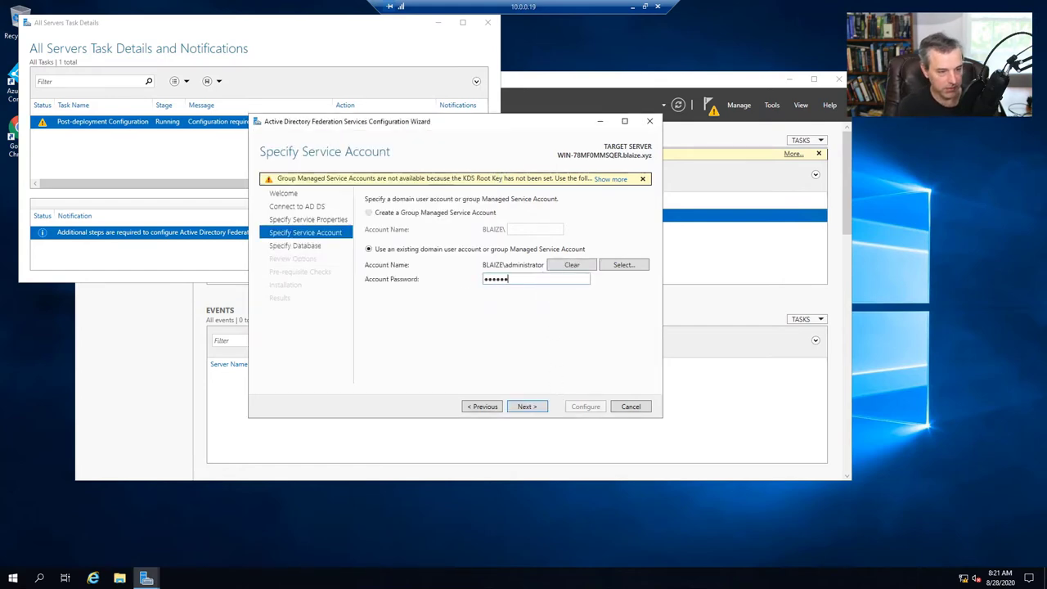
{"action": "left_click", "coordinate": [527, 406]}
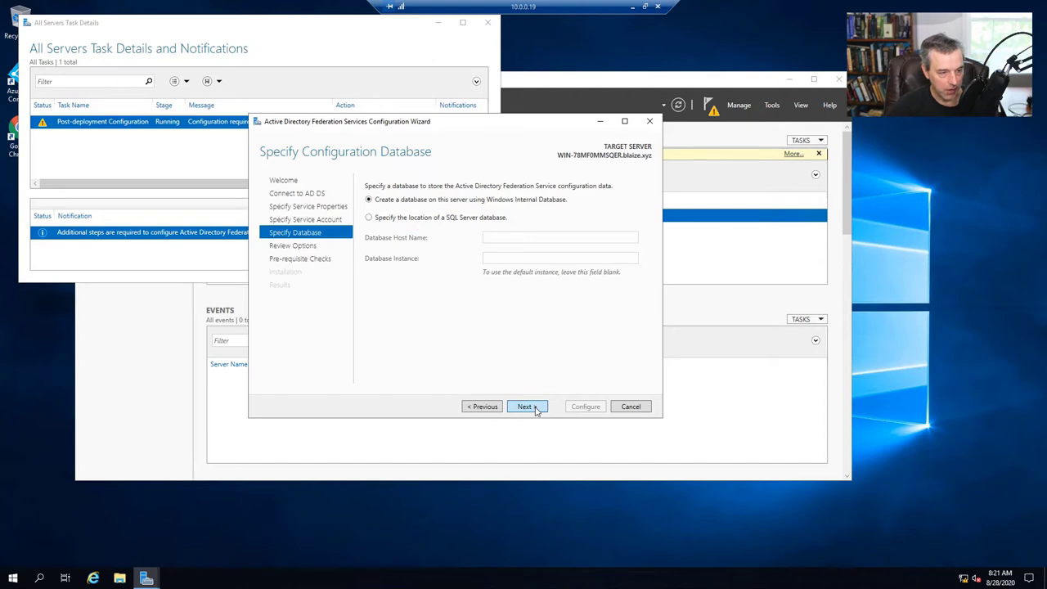
- Keep the Windows Internal Database, run the AD FS configuration after prerequisite checks, and close the wizard
{"action": "left_click", "coordinate": [535, 409]}
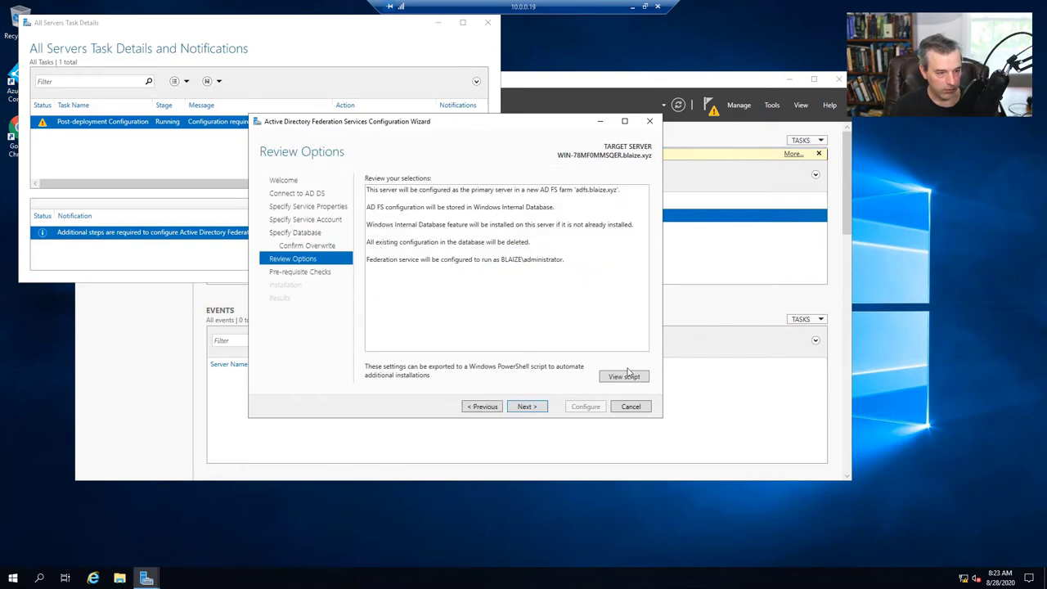
{"action": "left_click", "coordinate": [523, 406]}
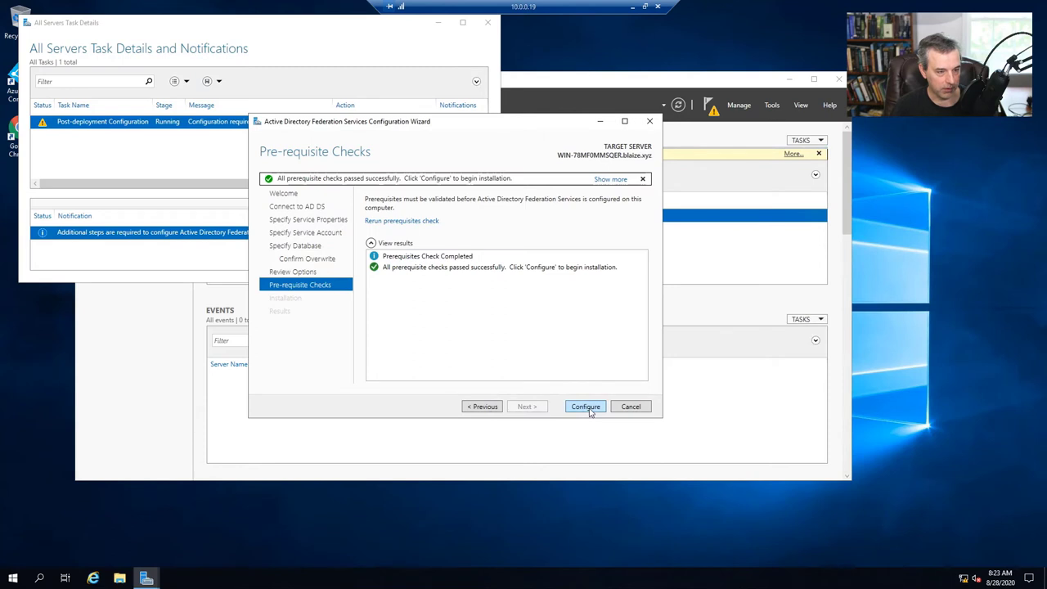
{"action": "left_click", "coordinate": [586, 406]}
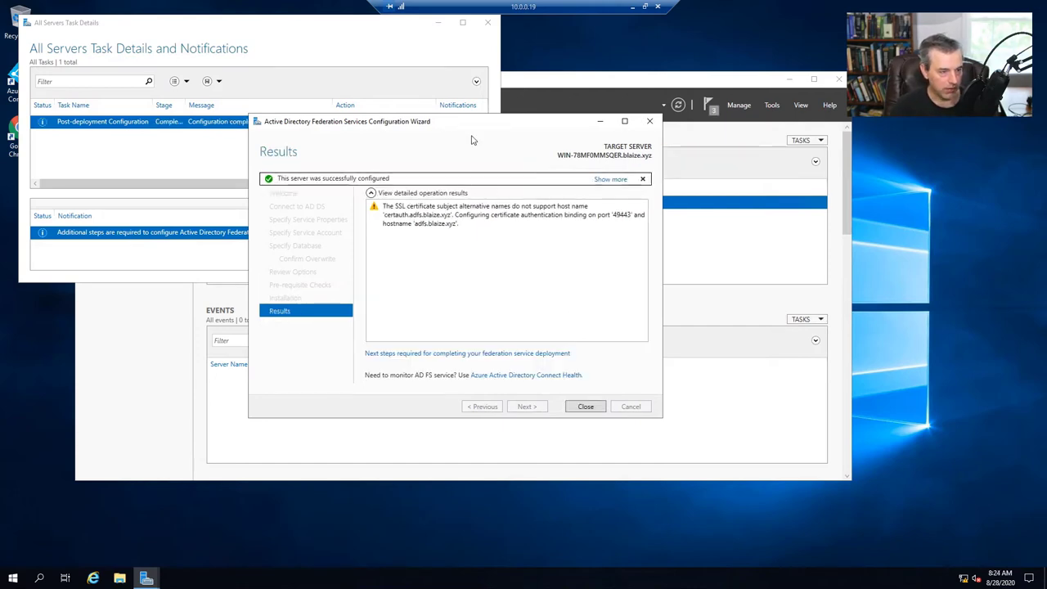
{"action": "left_click", "coordinate": [583, 407]}
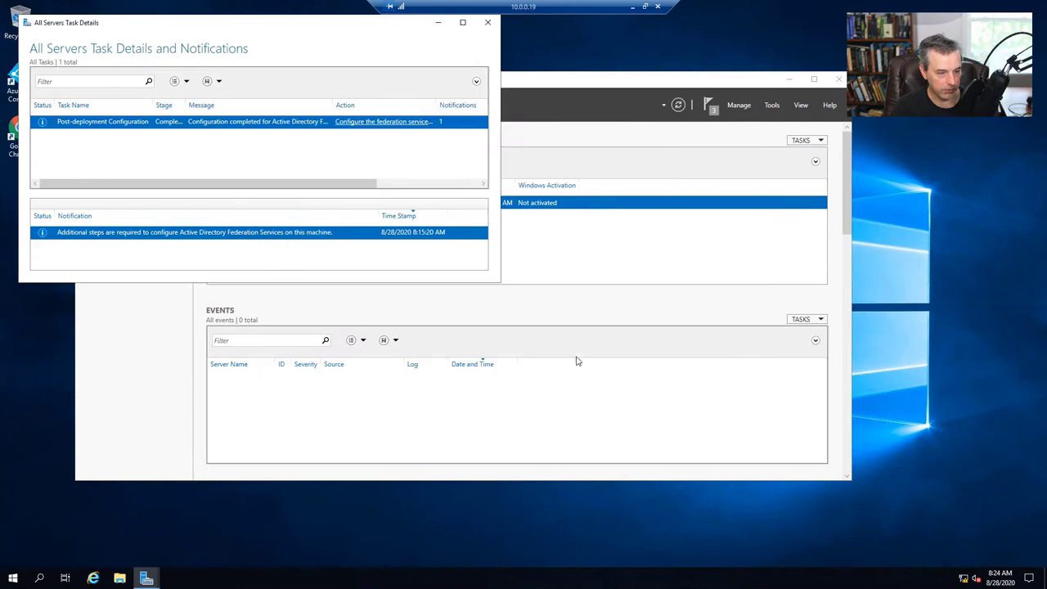
- Close Server Manager and launch Azure AD Connect to its Additional tasks page
{"action": "left_click", "coordinate": [490, 24]}
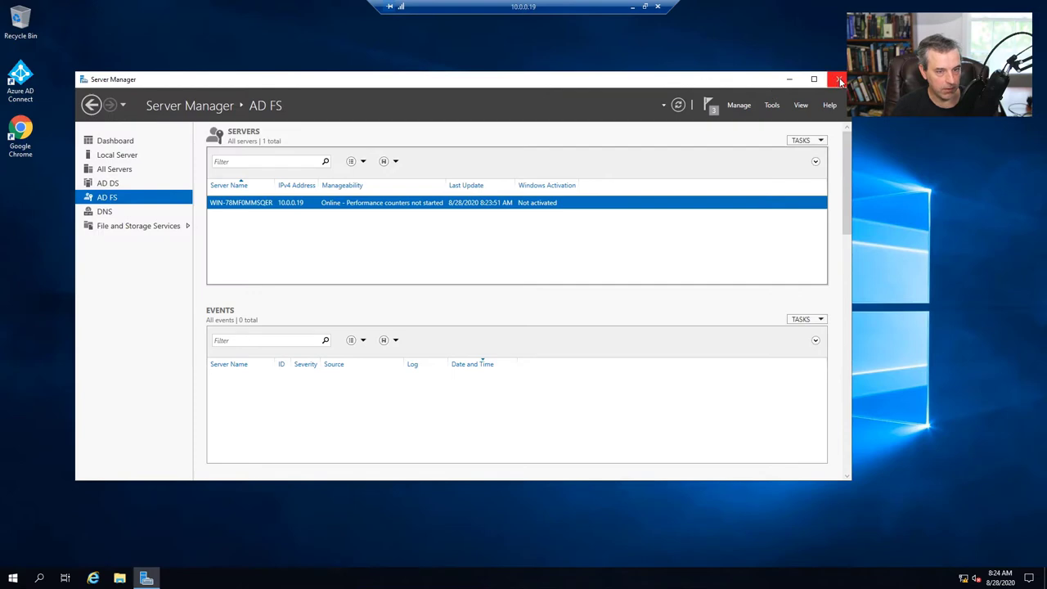
{"action": "left_click", "coordinate": [841, 81]}
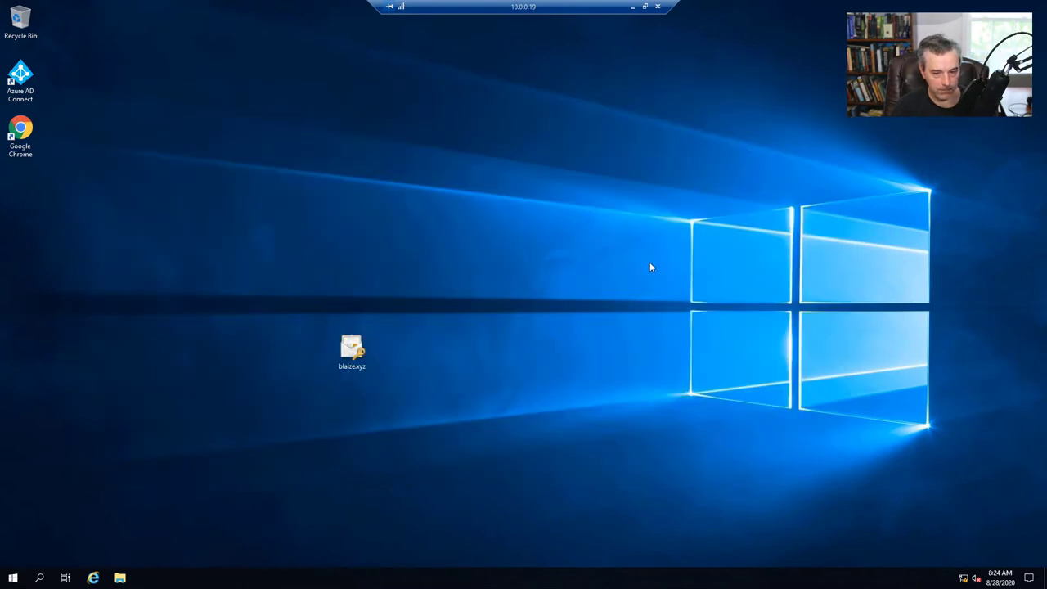
{"action": "double_click", "coordinate": [16, 94]}
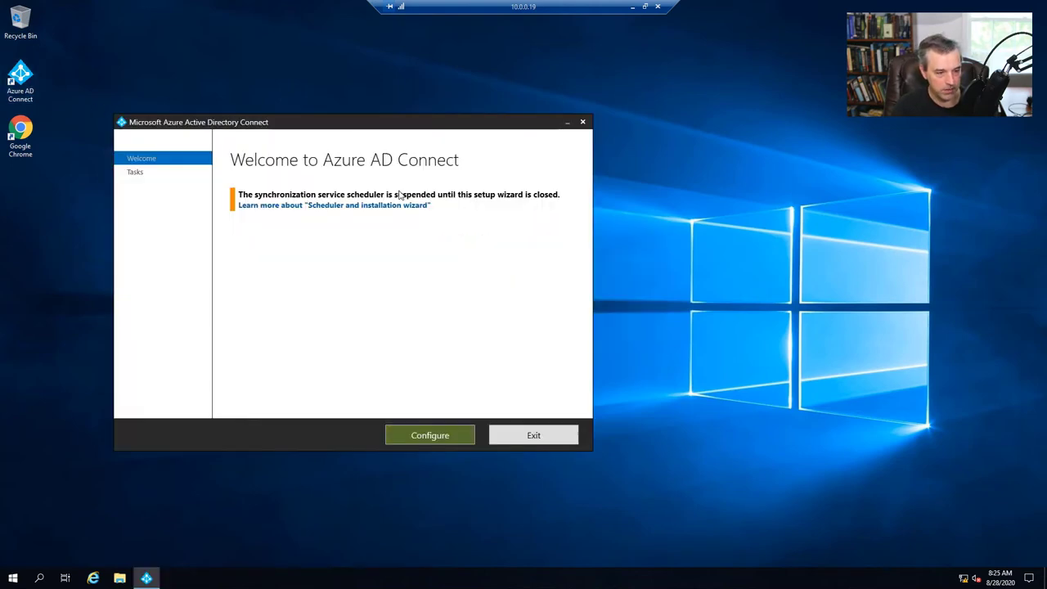
{"action": "left_click", "coordinate": [452, 432]}
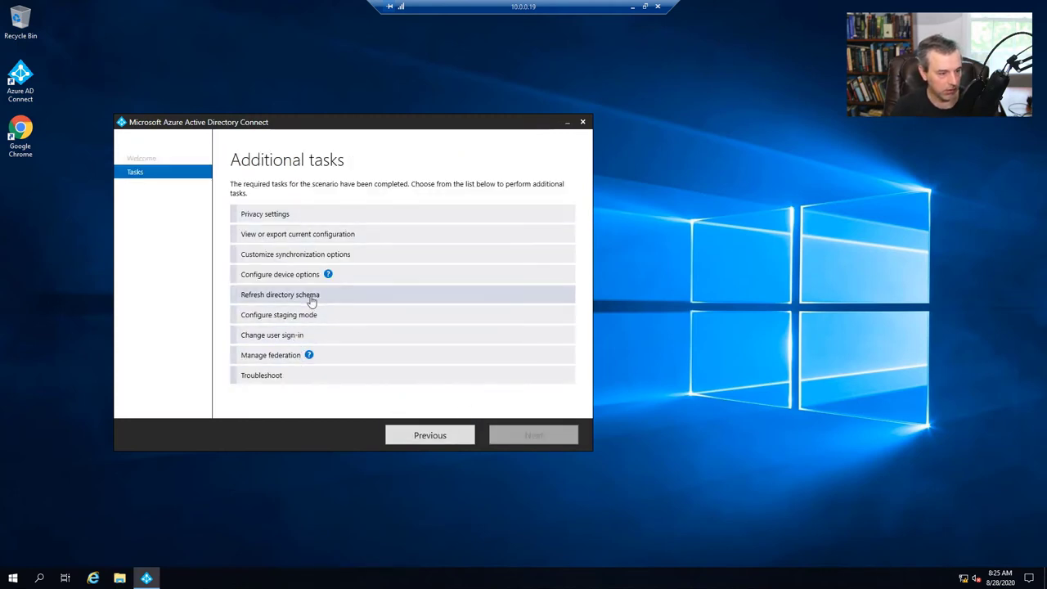
- Choose Manage federation, then Manage servers, then 'Specify primary server for the currently-configured farm'
{"action": "left_click", "coordinate": [278, 358]}
{"action": "left_click", "coordinate": [538, 434]}
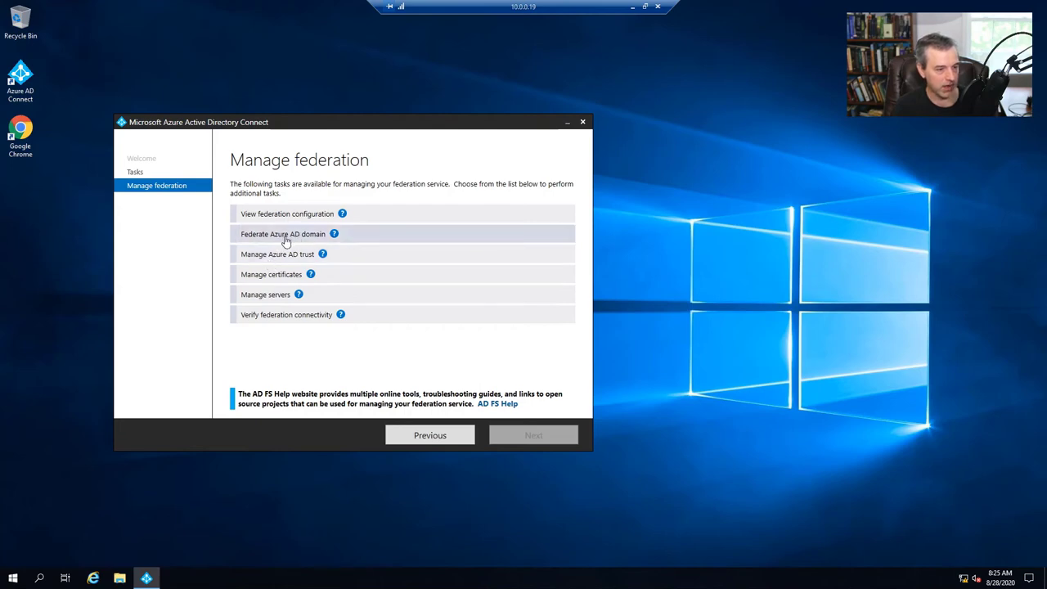
{"action": "left_click", "coordinate": [291, 295]}
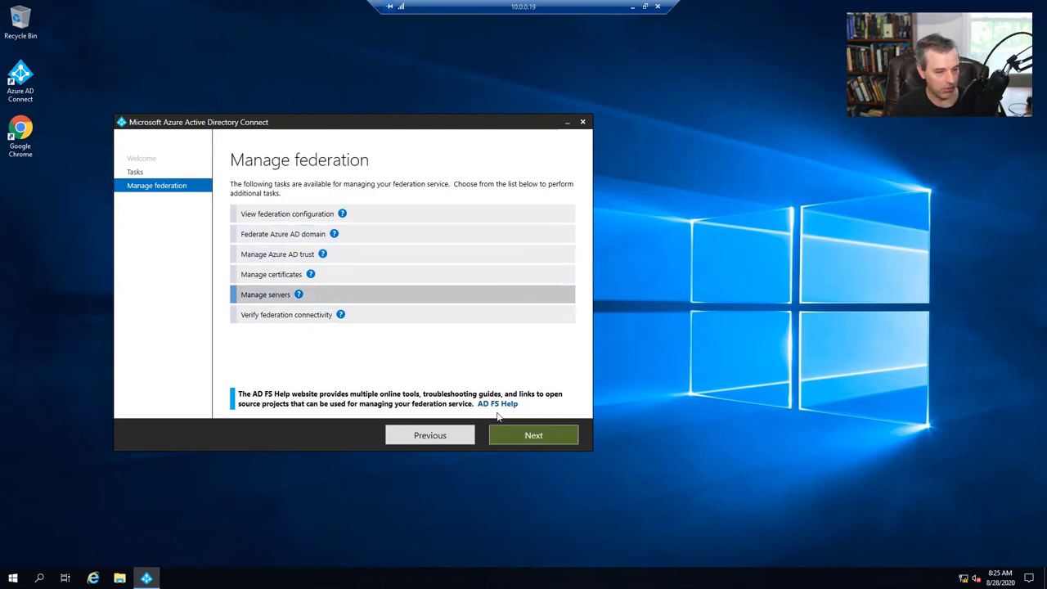
{"action": "left_click", "coordinate": [524, 434]}
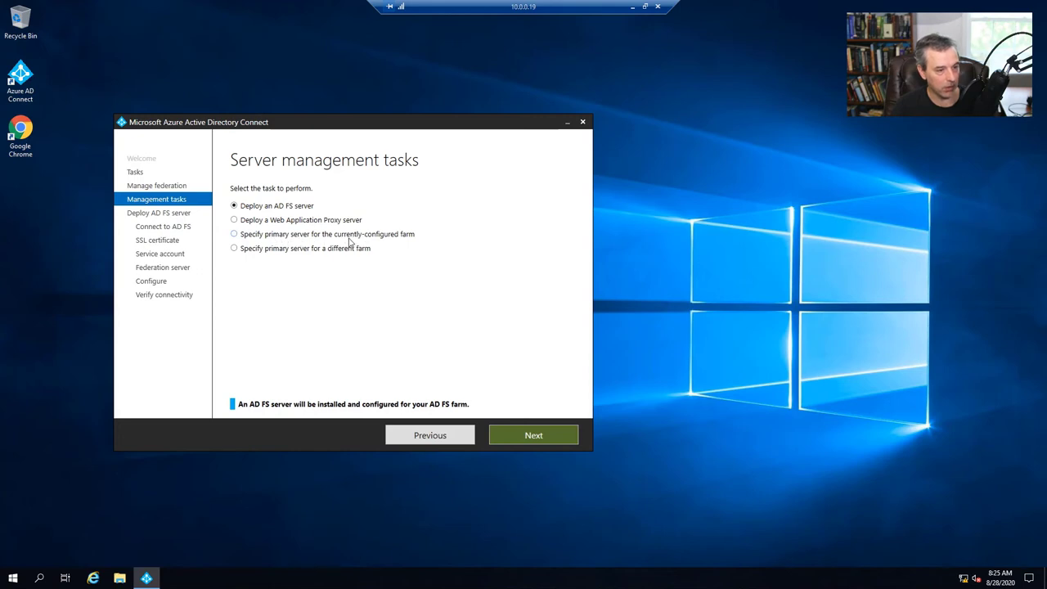
{"action": "left_click", "coordinate": [386, 239]}
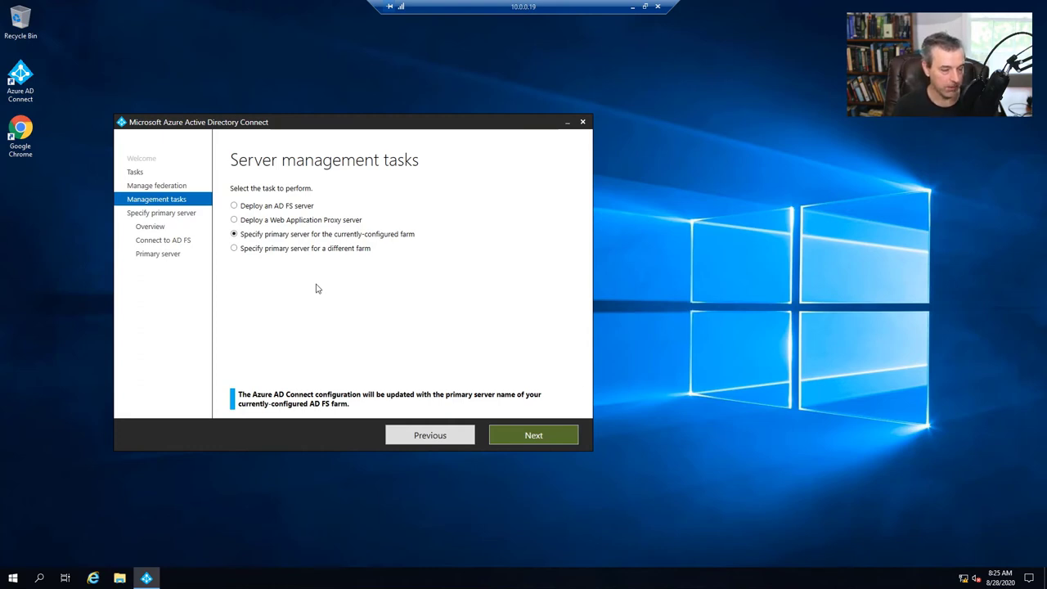
{"action": "left_click", "coordinate": [544, 439]}
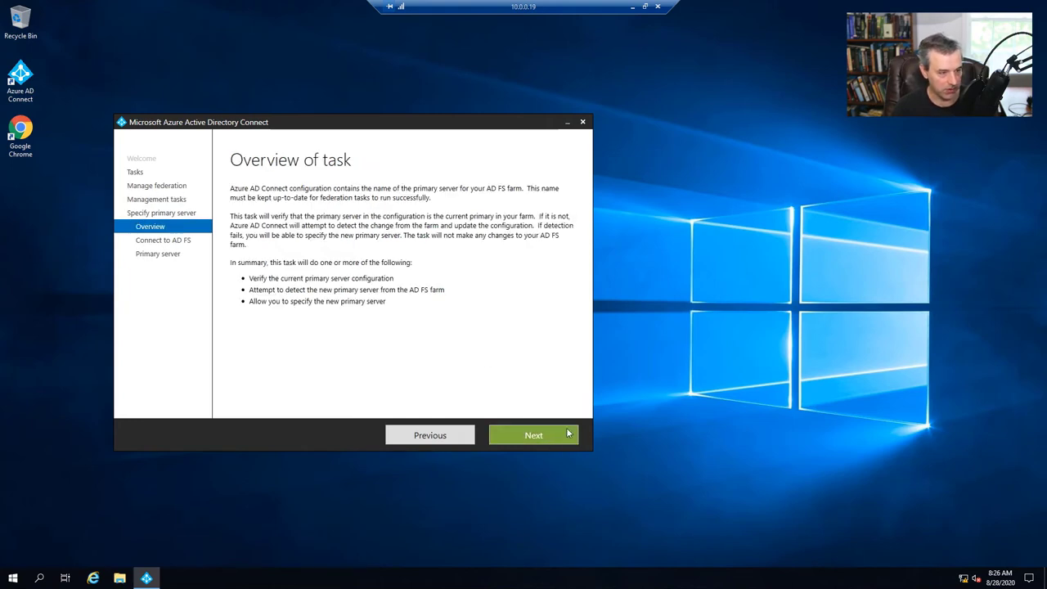
- Sign in to AD FS with the blaize domain administrator username and password
{"action": "left_click", "coordinate": [542, 441]}
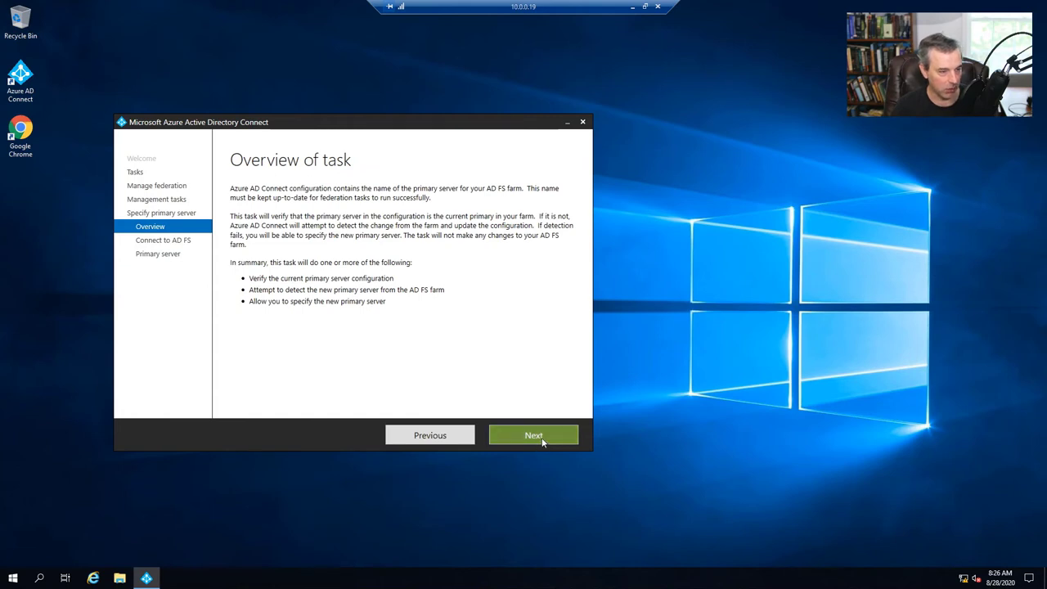
{"action": "left_click", "coordinate": [327, 225]}
{"action": "type", "text": "bla"}
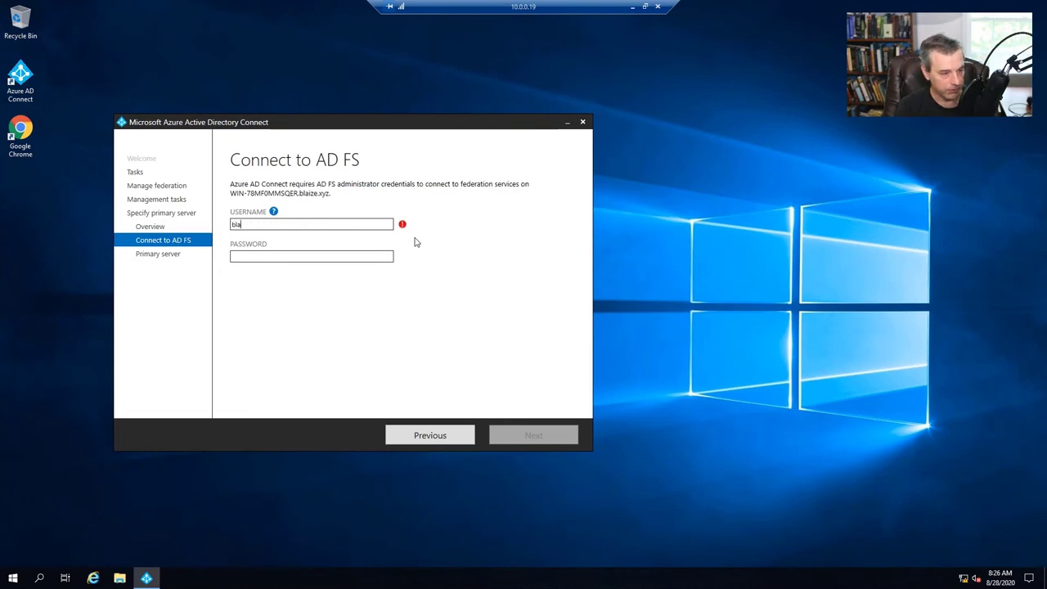
{"action": "type", "text": "ize\\bst"}
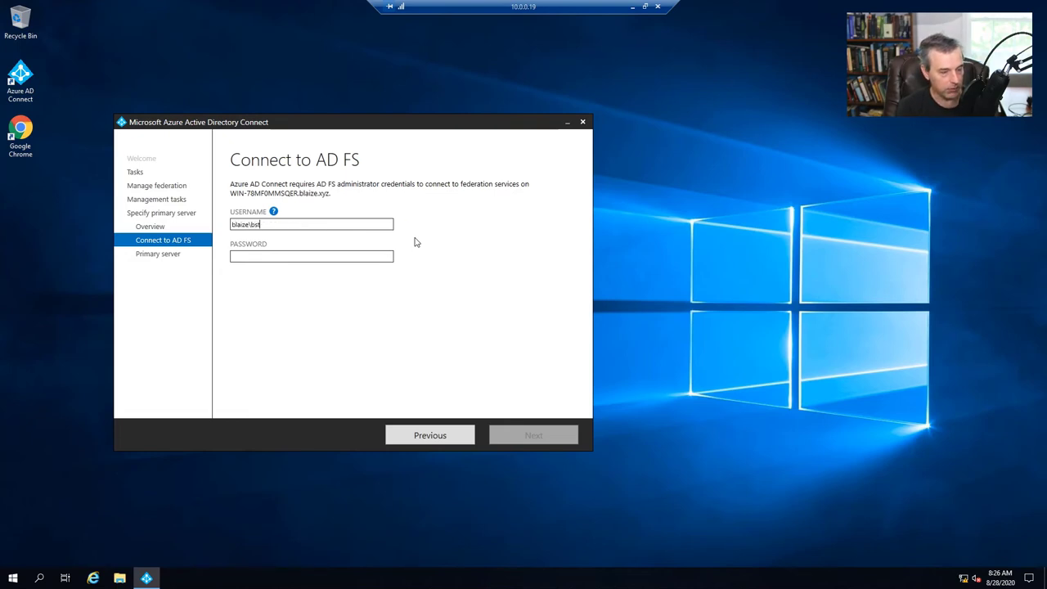
{"action": "key", "text": "BackSpace"}
{"action": "key", "text": "BackSpace"}
{"action": "key", "text": "BackSpace"}
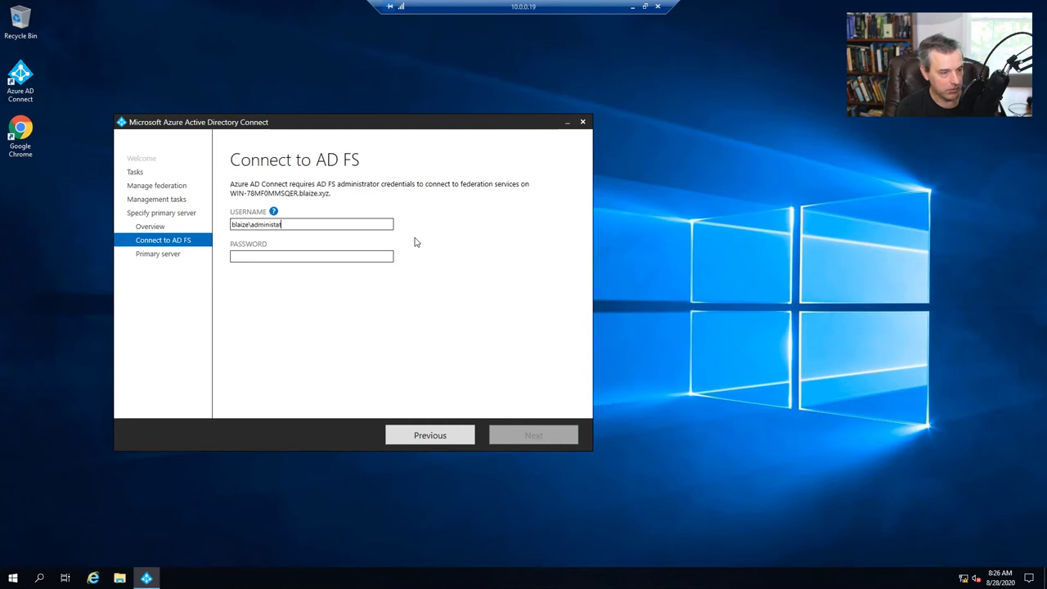
{"action": "type", "text": "administator"}
{"action": "key", "text": "Tab"}
{"action": "type", "text": "••"}
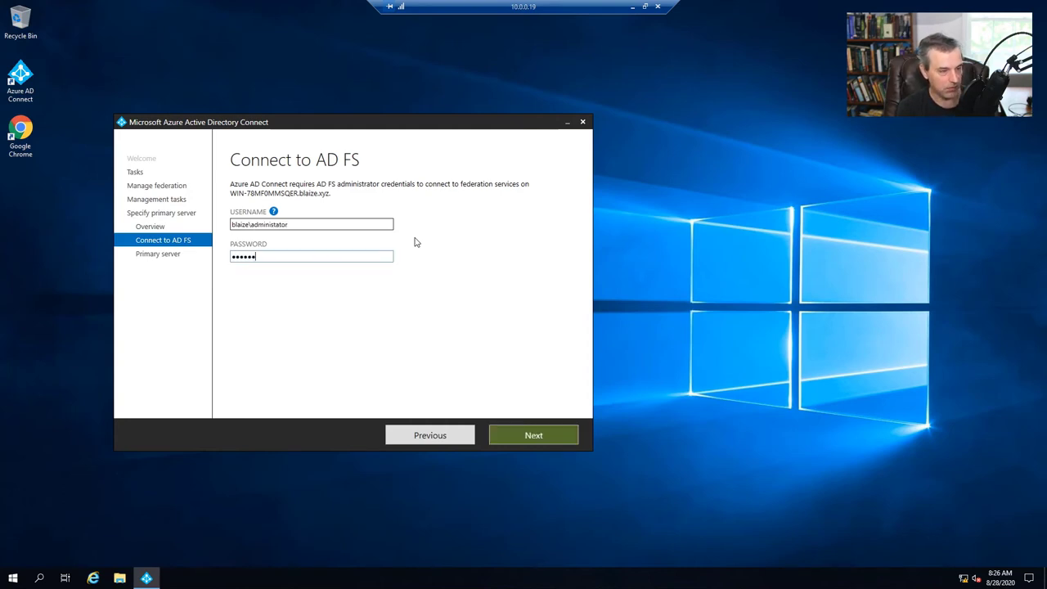
{"action": "left_click", "coordinate": [523, 432]}
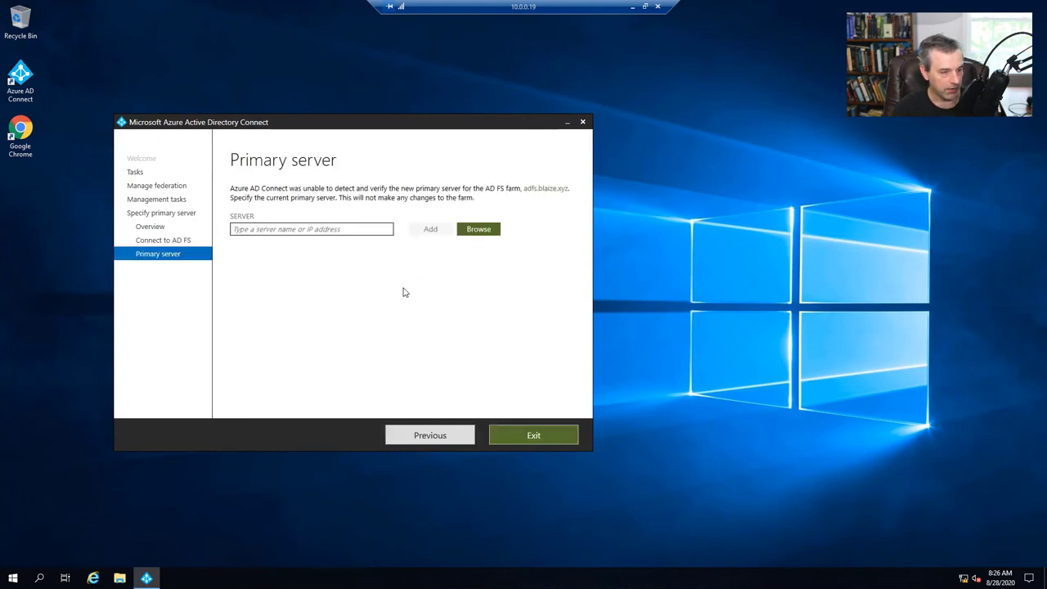
- Add server 10.0.0.19 as the farm's primary AD FS server and exit the wizard
{"action": "type", "text": "10.0.0.19"}
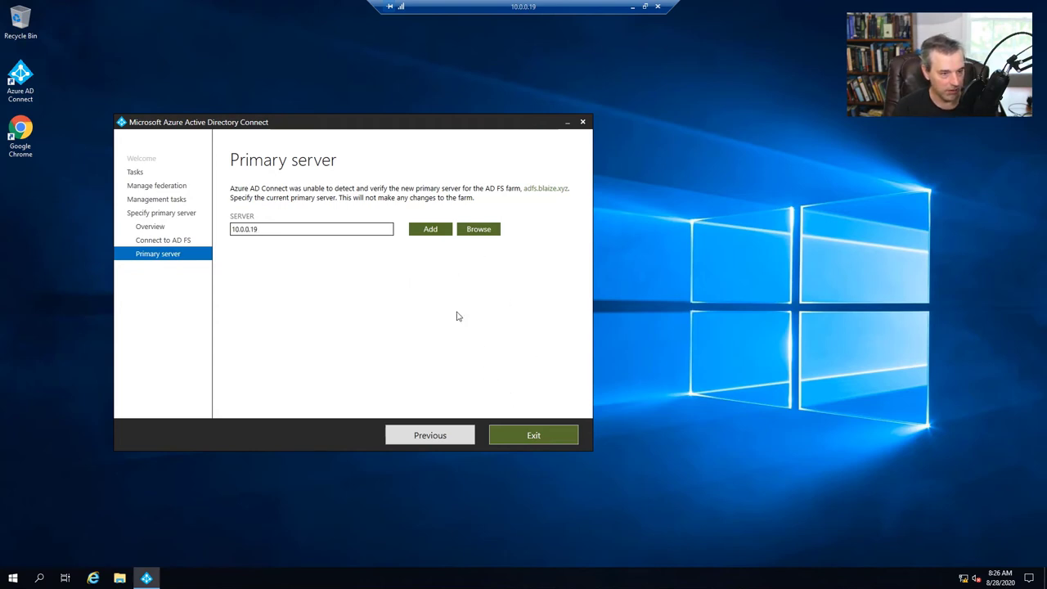
{"action": "left_click", "coordinate": [432, 235]}
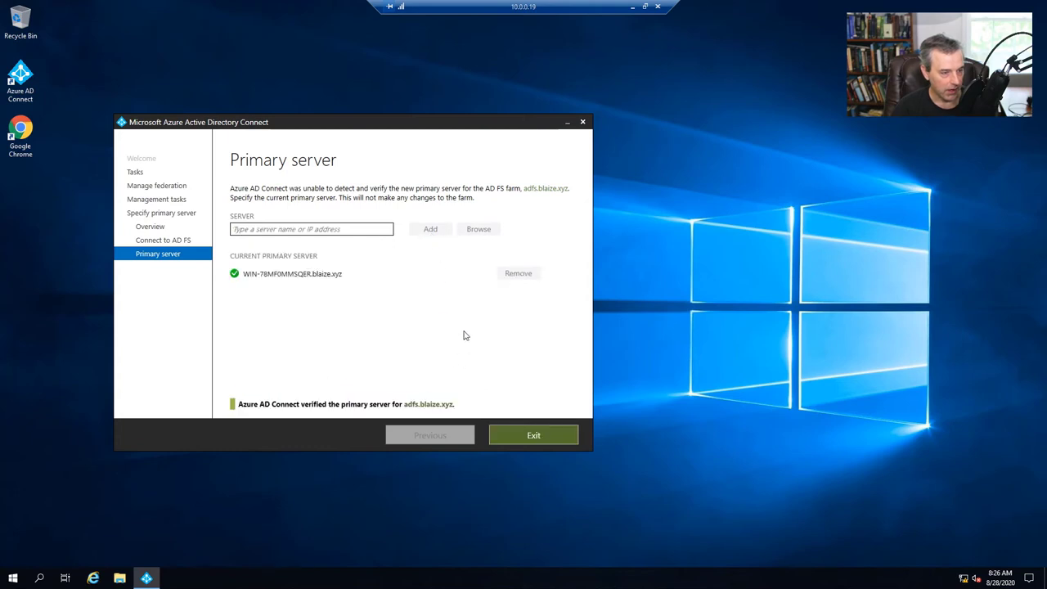
{"action": "left_click", "coordinate": [533, 431]}
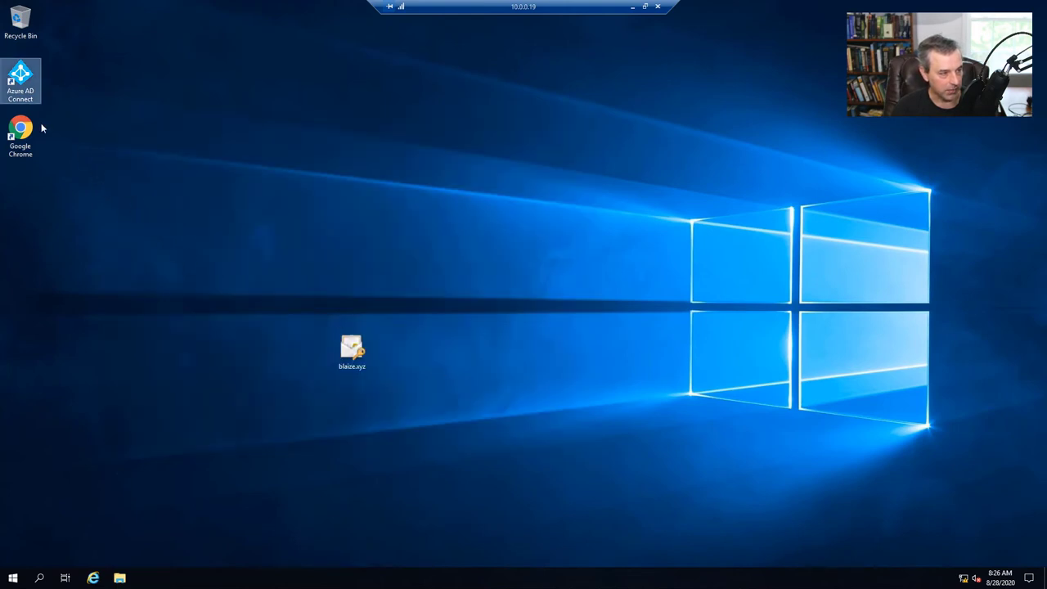
- Relaunch Azure AD Connect and choose Manage federation > Federate Azure AD domain
{"action": "double_click", "coordinate": [21, 95]}
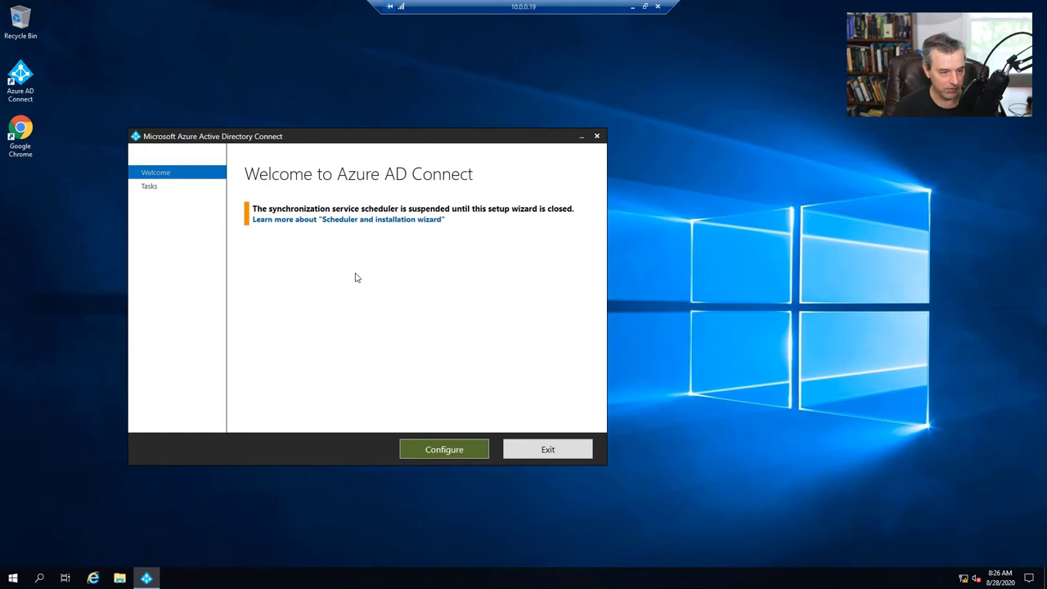
{"action": "left_click", "coordinate": [468, 435]}
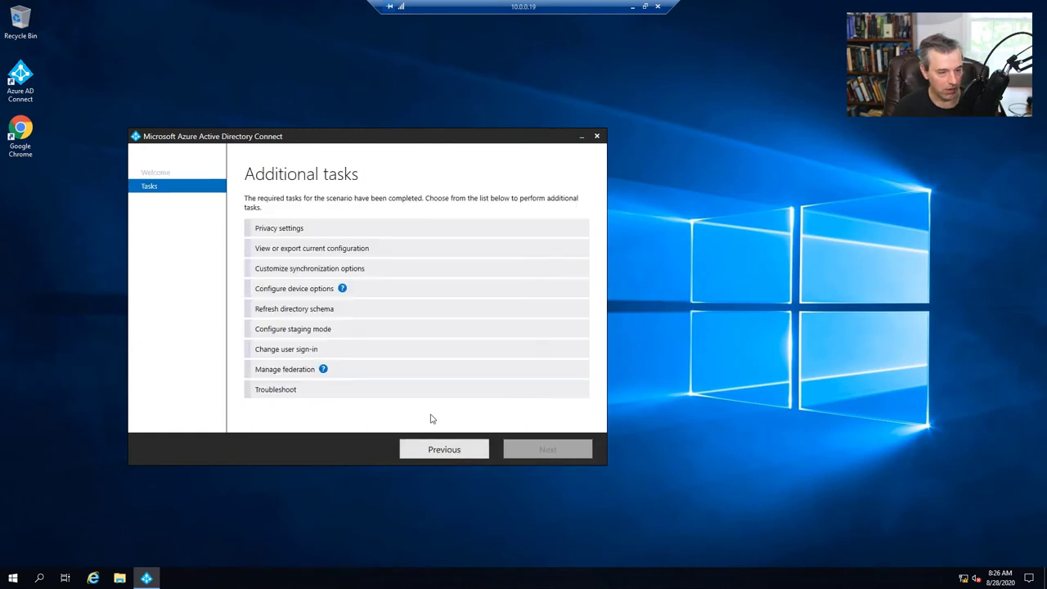
{"action": "left_click", "coordinate": [266, 372]}
{"action": "left_click", "coordinate": [540, 453]}
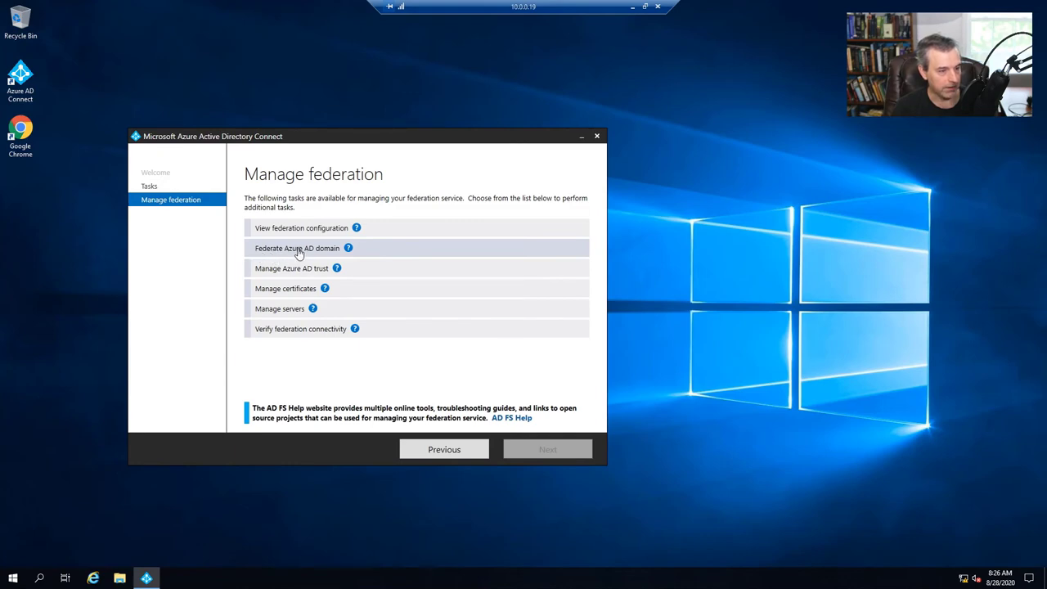
{"action": "left_click", "coordinate": [298, 254]}
{"action": "left_click", "coordinate": [540, 451]}
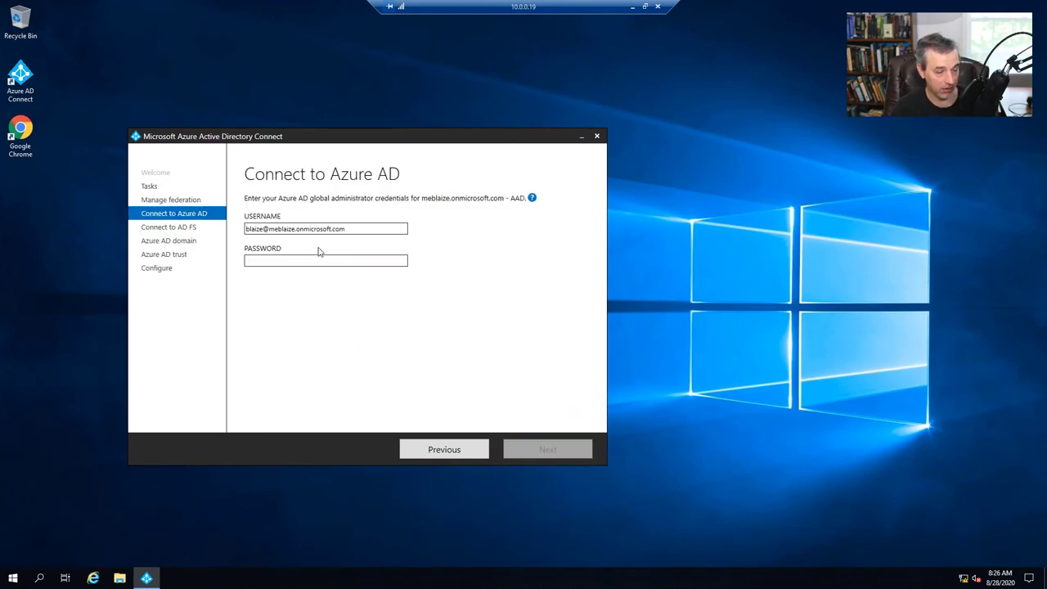
- Sign in with the Azure AD global administrator credentials
{"action": "left_click", "coordinate": [342, 262]}
{"action": "key", "text": "ctrl+v"}
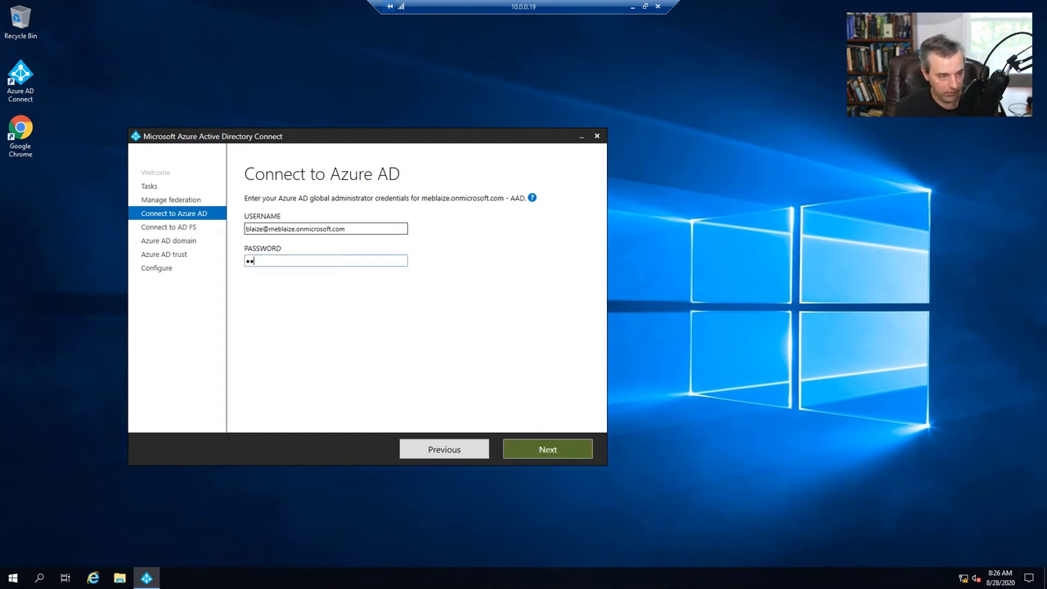
{"action": "key", "text": "BackSpace"}
{"action": "key", "text": "BackSpace"}
{"action": "type", "text": "P"}
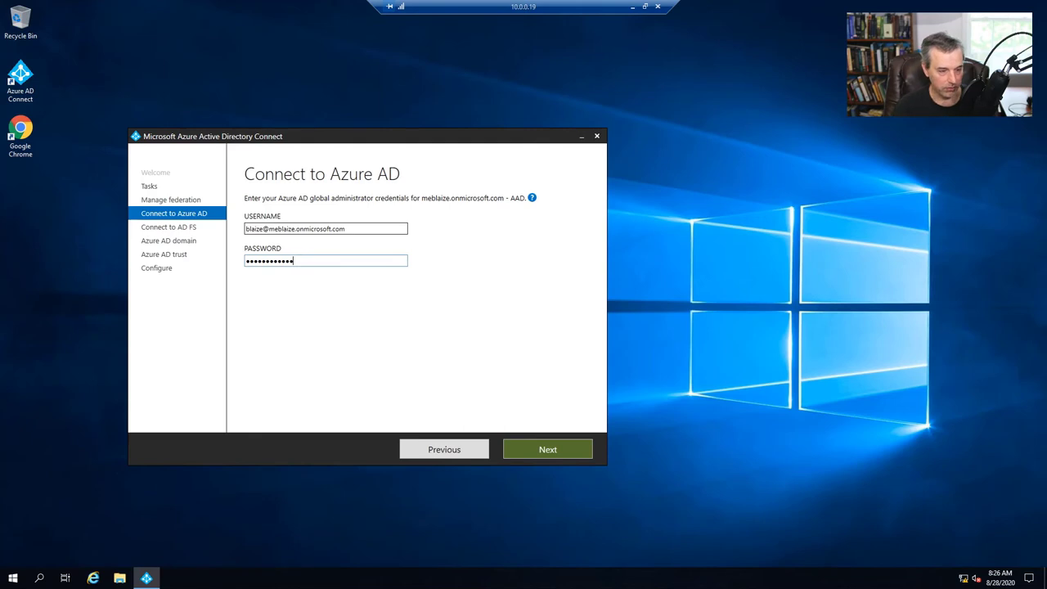
{"action": "left_click", "coordinate": [542, 449]}
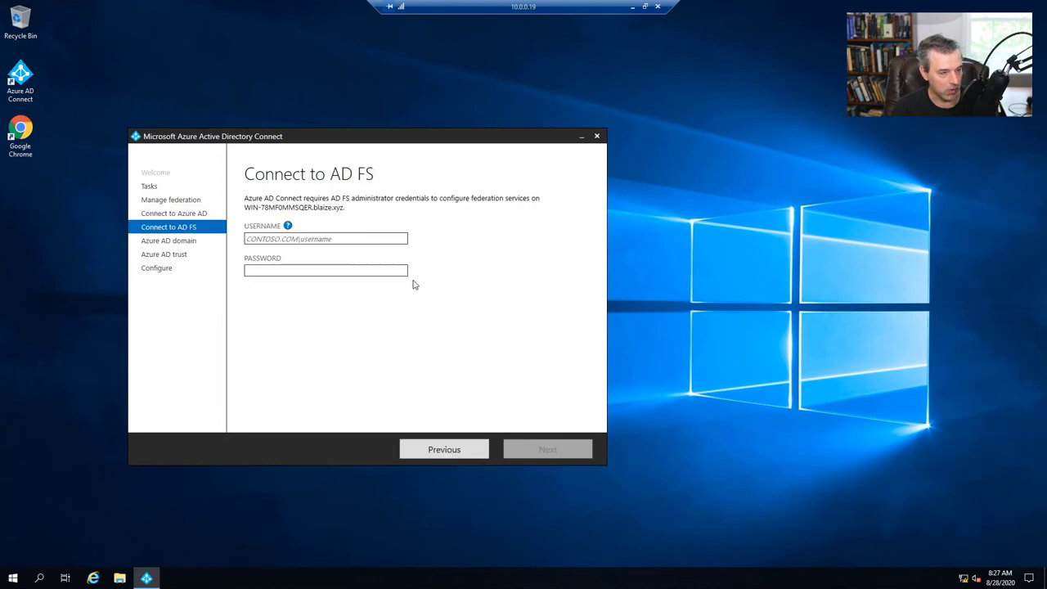
- Enter the blaize domain AD FS administrator username and password
{"action": "left_click", "coordinate": [301, 238]}
{"action": "type", "text": "blaize\\administrator"}
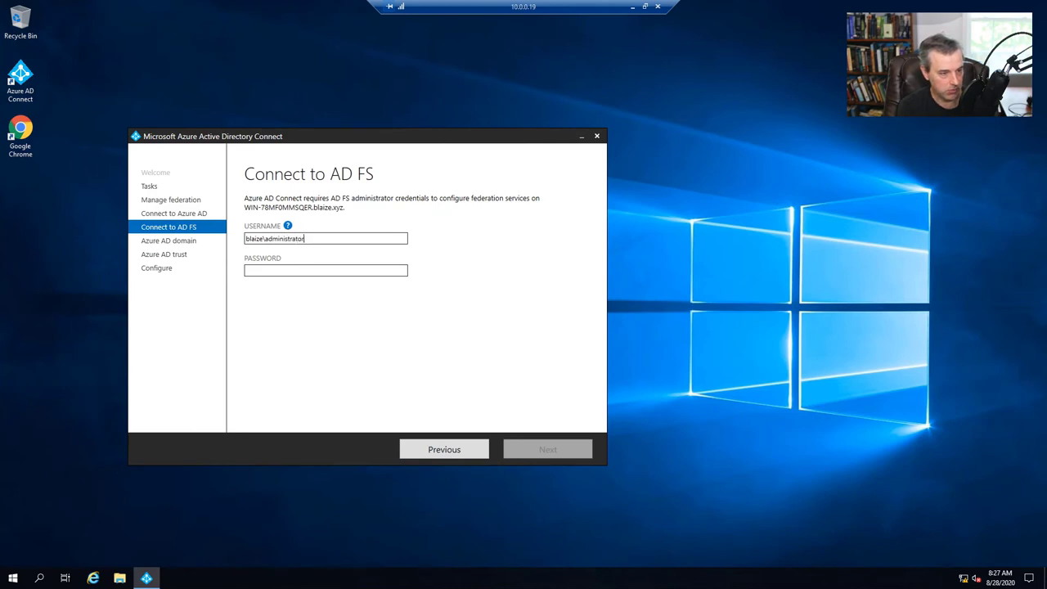
{"action": "key", "text": "Tab"}
{"action": "type", "text": "••••••"}
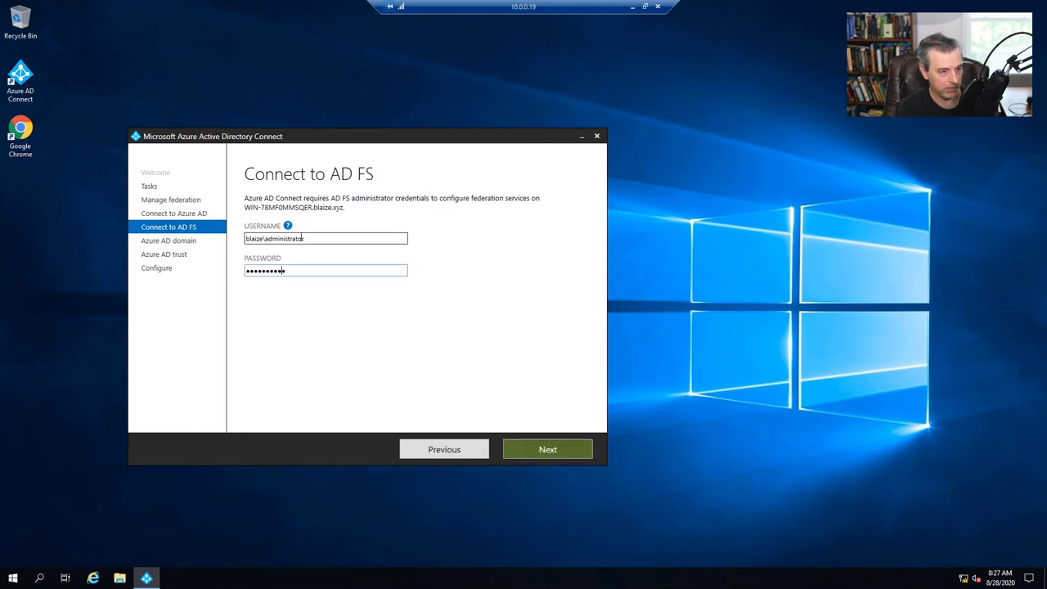
{"action": "left_click", "coordinate": [528, 448]}
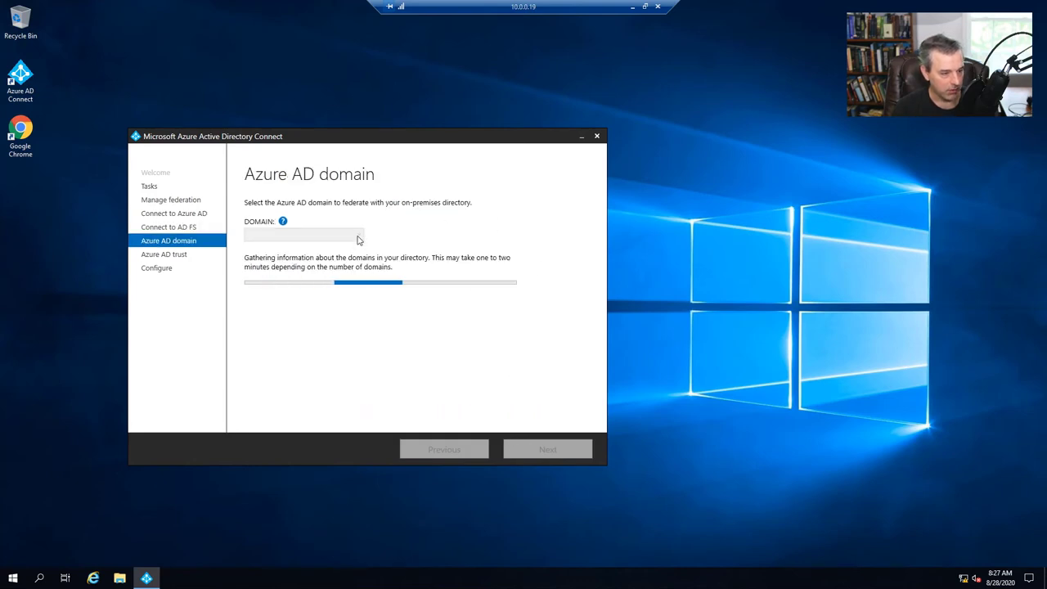
- Select blaize.xyz as the domain to federate, apply the configuration, and exit
{"action": "left_click", "coordinate": [354, 240]}
{"action": "left_click", "coordinate": [331, 251]}
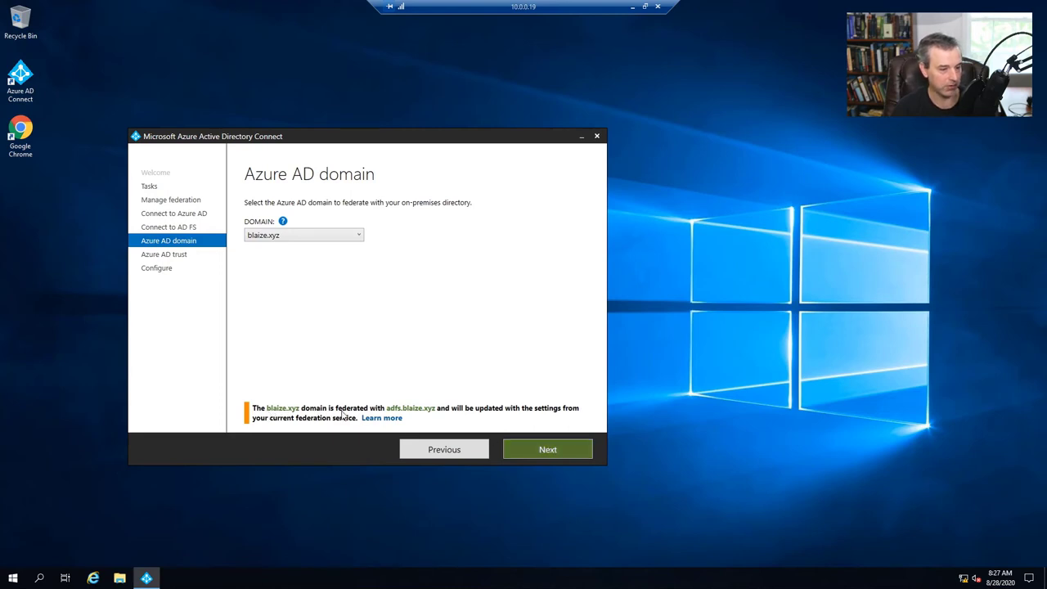
{"action": "left_click", "coordinate": [536, 444]}
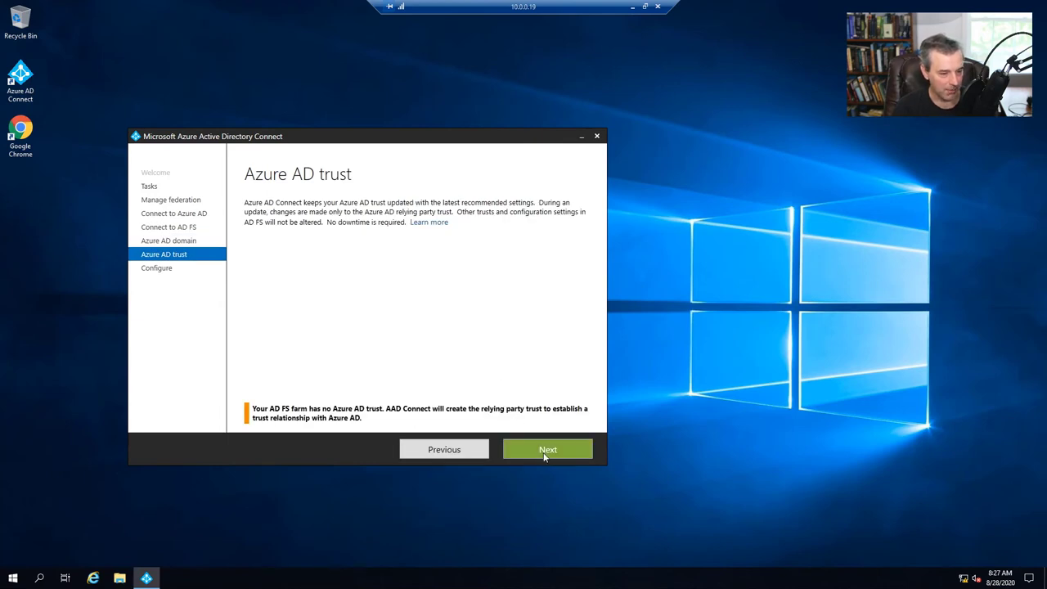
{"action": "left_click", "coordinate": [546, 451]}
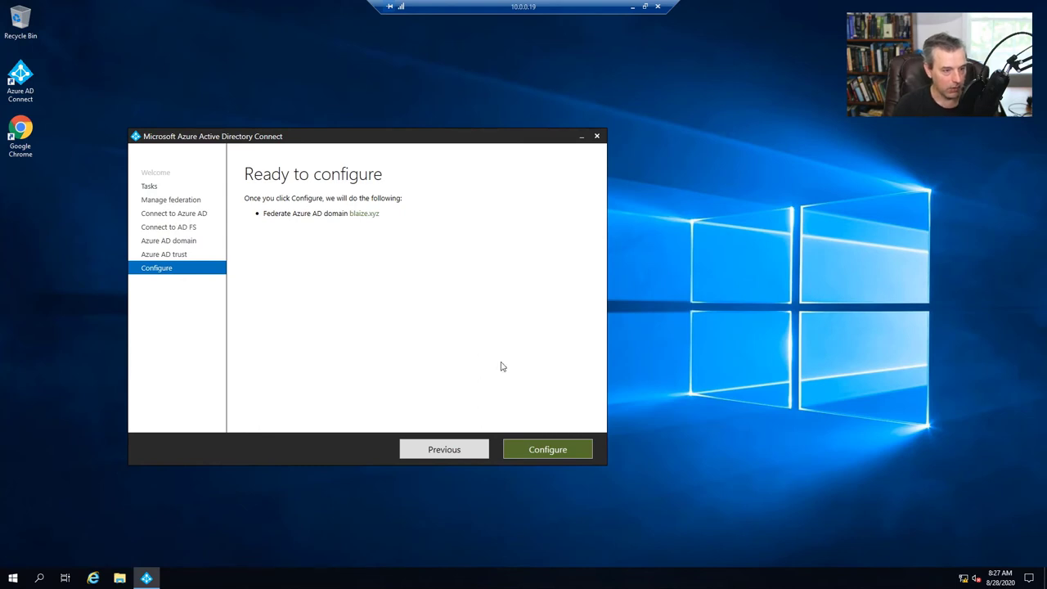
{"action": "left_click", "coordinate": [557, 456]}
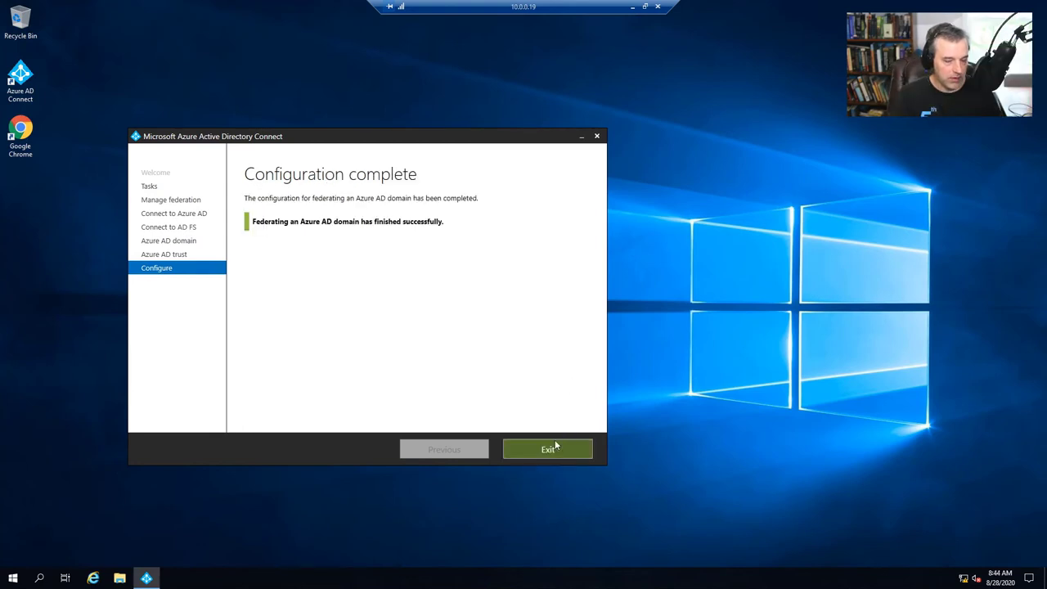
{"action": "left_click", "coordinate": [549, 449]}
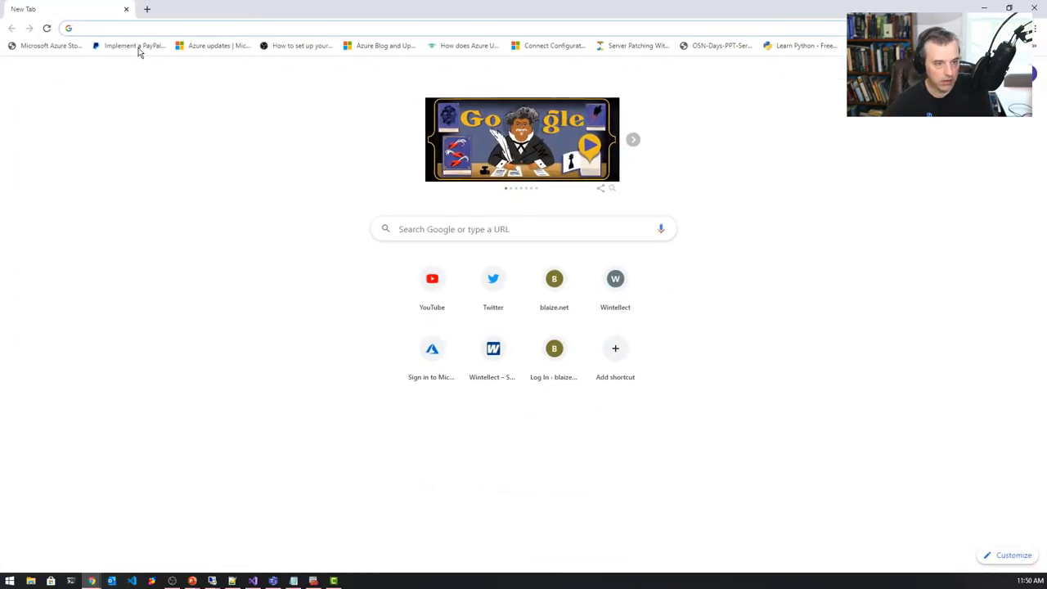
- Load the Azure portal at portal.azure.com in the browser
{"action": "left_click", "coordinate": [151, 26]}
{"action": "type", "text": "port"}
{"action": "key", "text": "Return"}
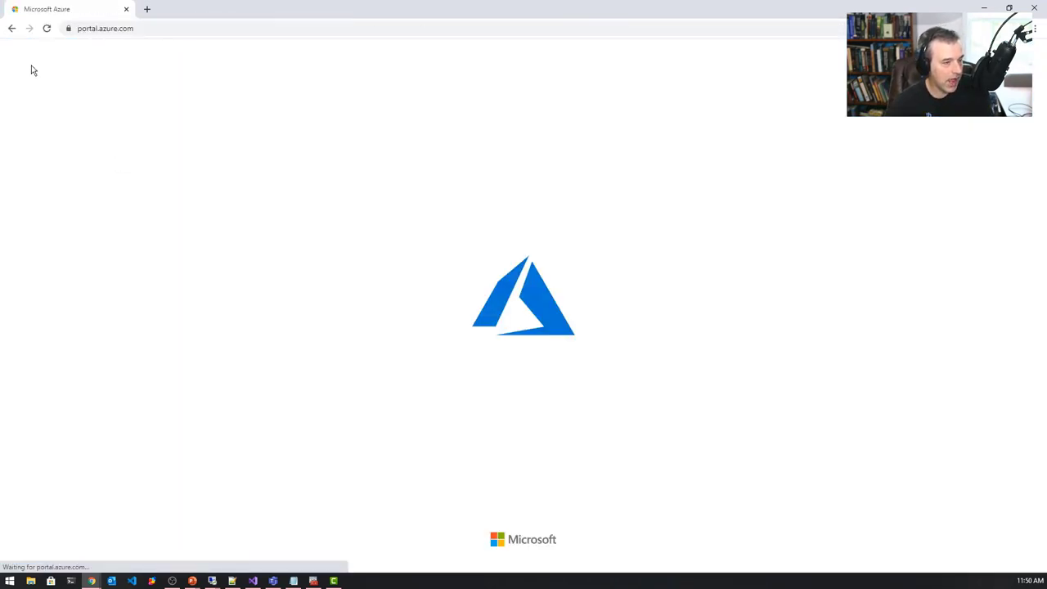
- Go to Azure Active Directory's Azure AD Connect page and view the domains using federation
{"action": "left_click", "coordinate": [16, 51]}
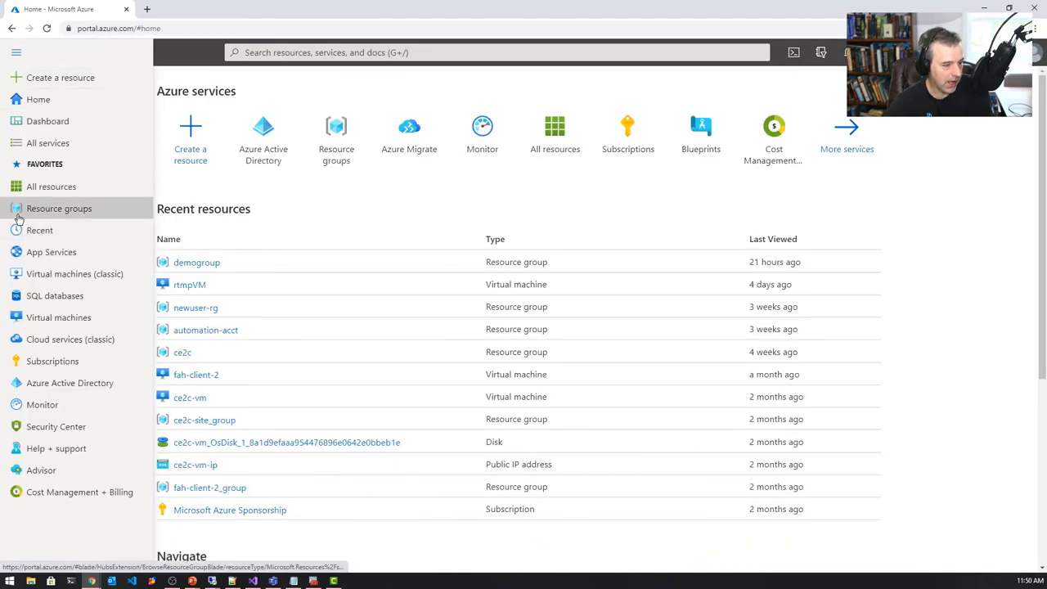
{"action": "left_click", "coordinate": [25, 383]}
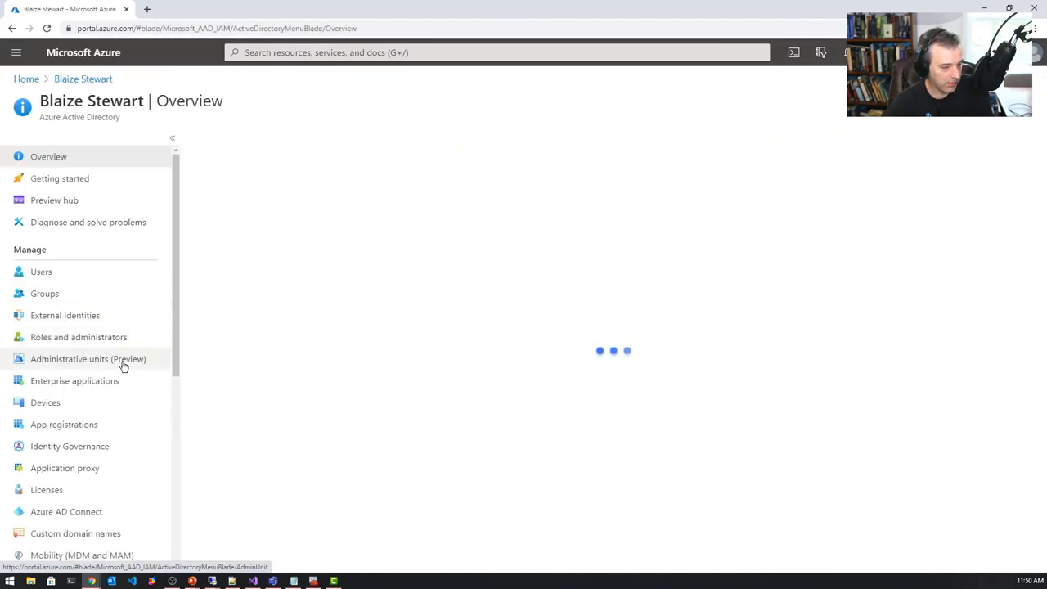
{"action": "scroll", "coordinate": [109, 381], "scroll_direction": "down", "scroll_amount": 1}
{"action": "left_click", "coordinate": [93, 456]}
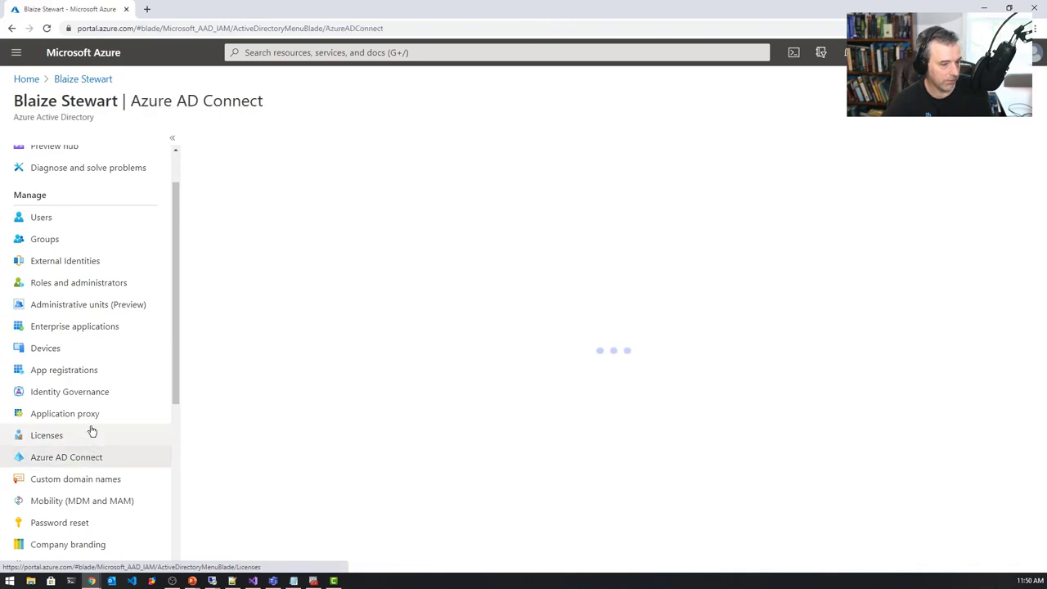
{"action": "scroll", "coordinate": [344, 396], "scroll_direction": "down", "scroll_amount": 1}
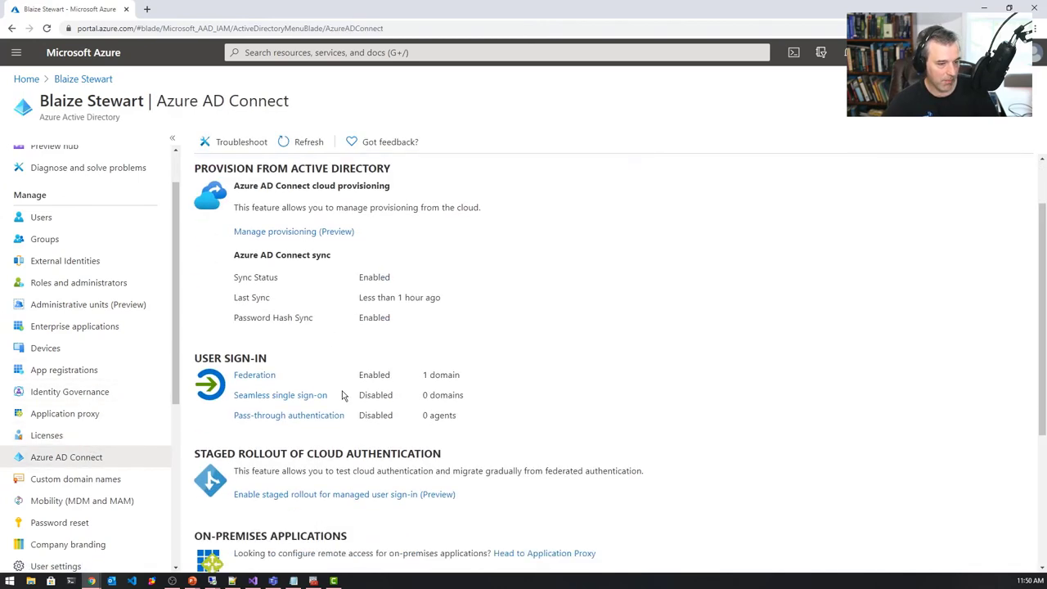
{"action": "scroll", "coordinate": [307, 298], "scroll_direction": "up", "scroll_amount": 1}
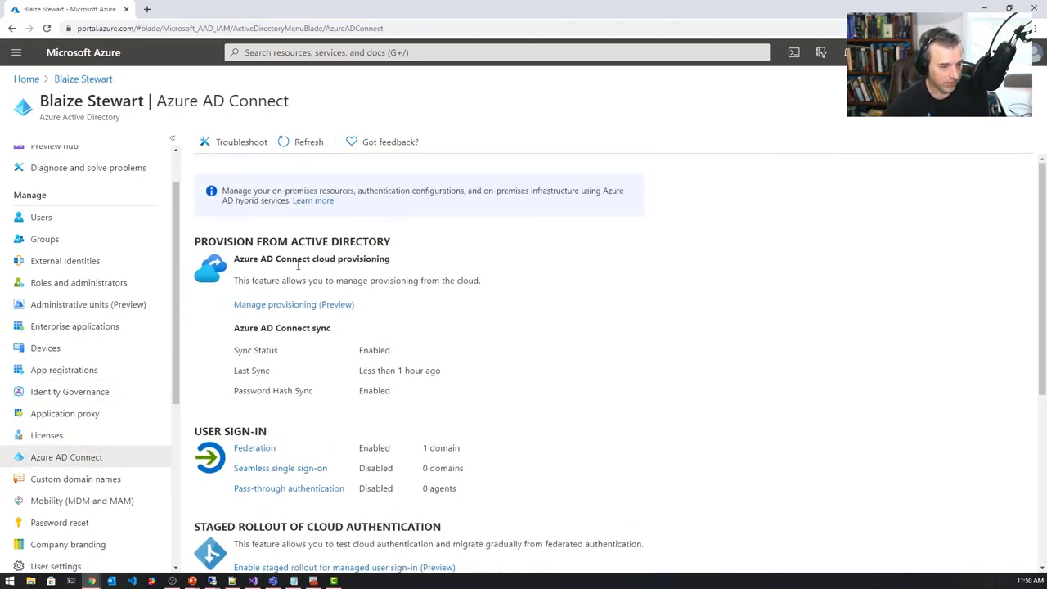
{"action": "left_click", "coordinate": [247, 450]}
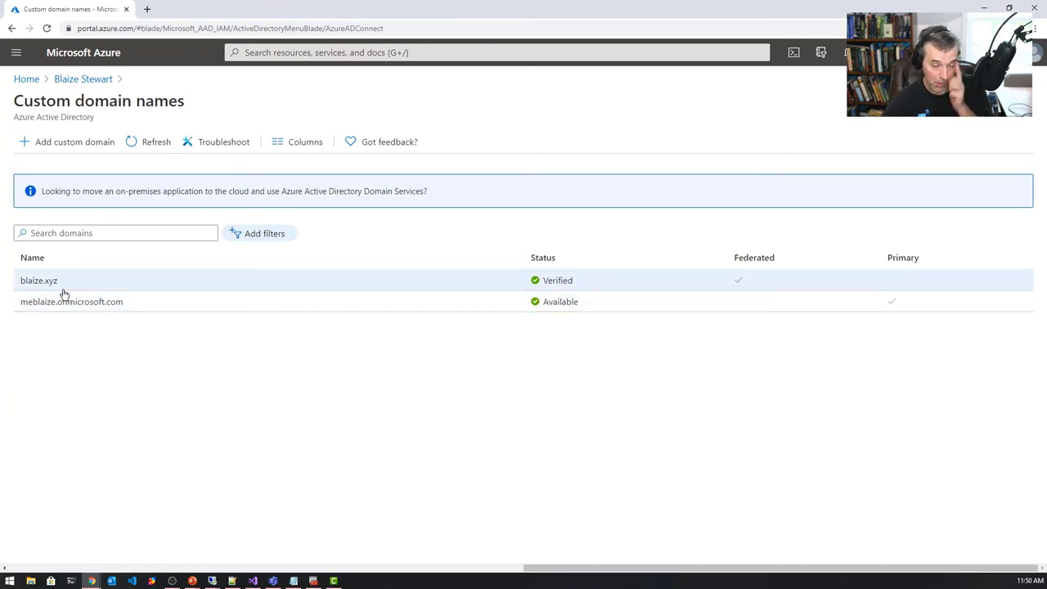
- Inspect the onmicrosoft.com domain details, then return to the directory's Azure AD Connect overview
{"action": "left_click_drag", "start_coordinate": [65, 288], "coordinate": [11, 287]}
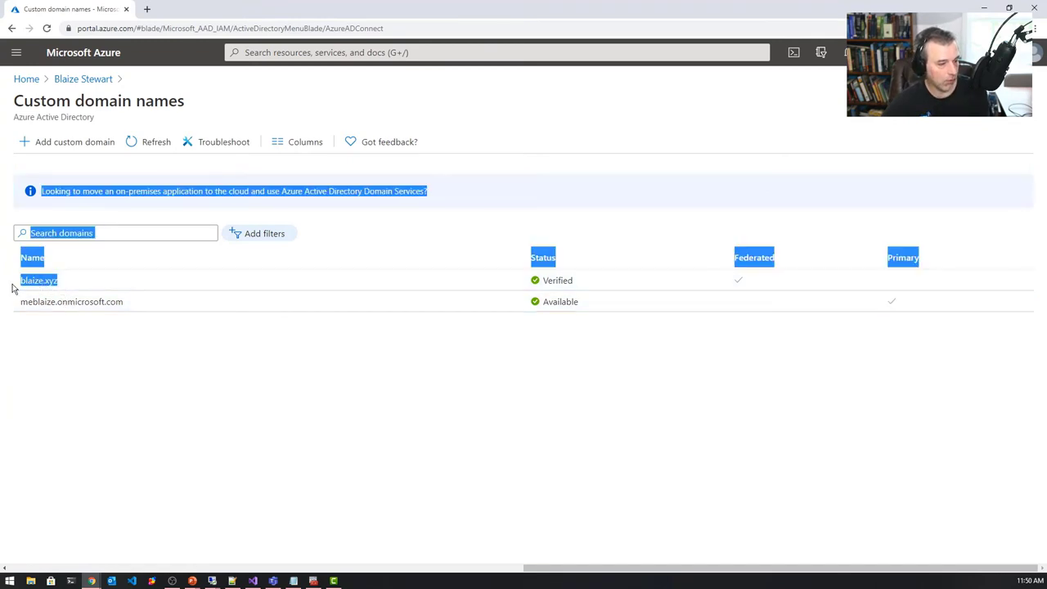
{"action": "left_click", "coordinate": [170, 300]}
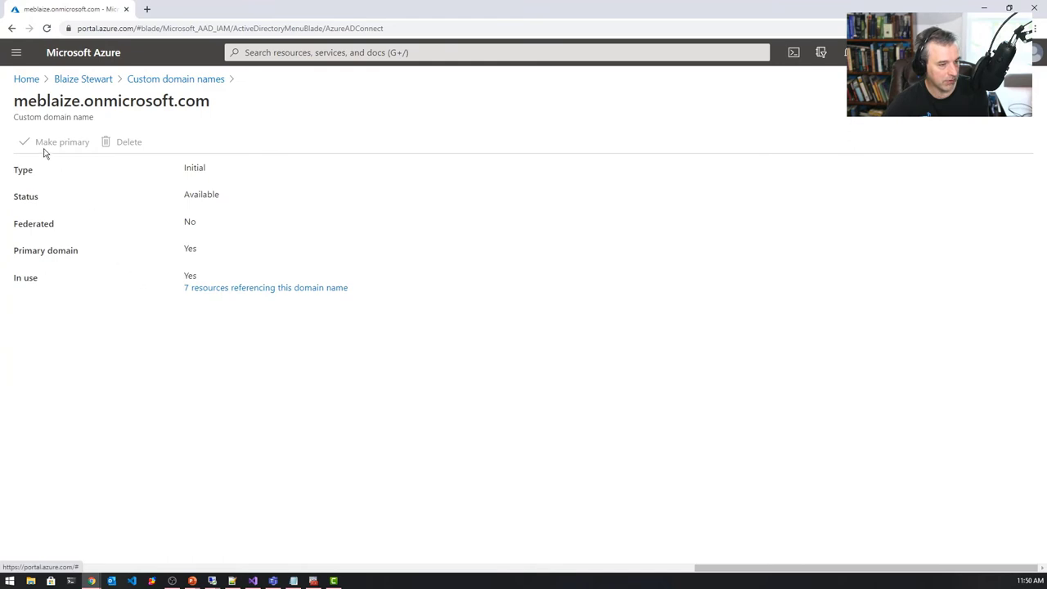
{"action": "left_click", "coordinate": [146, 80]}
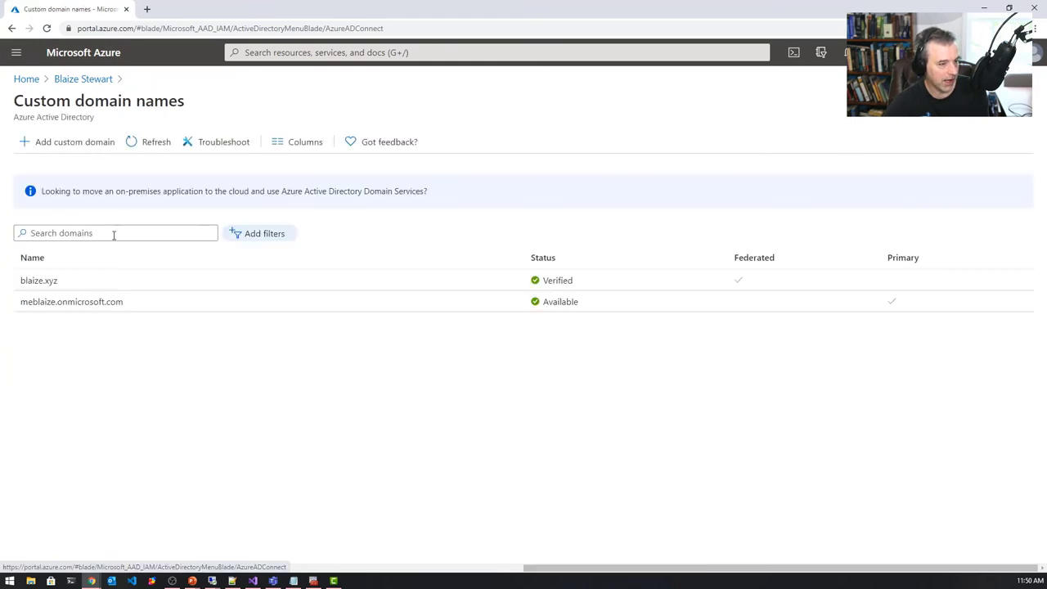
{"action": "left_click_drag", "start_coordinate": [148, 304], "coordinate": [16, 308]}
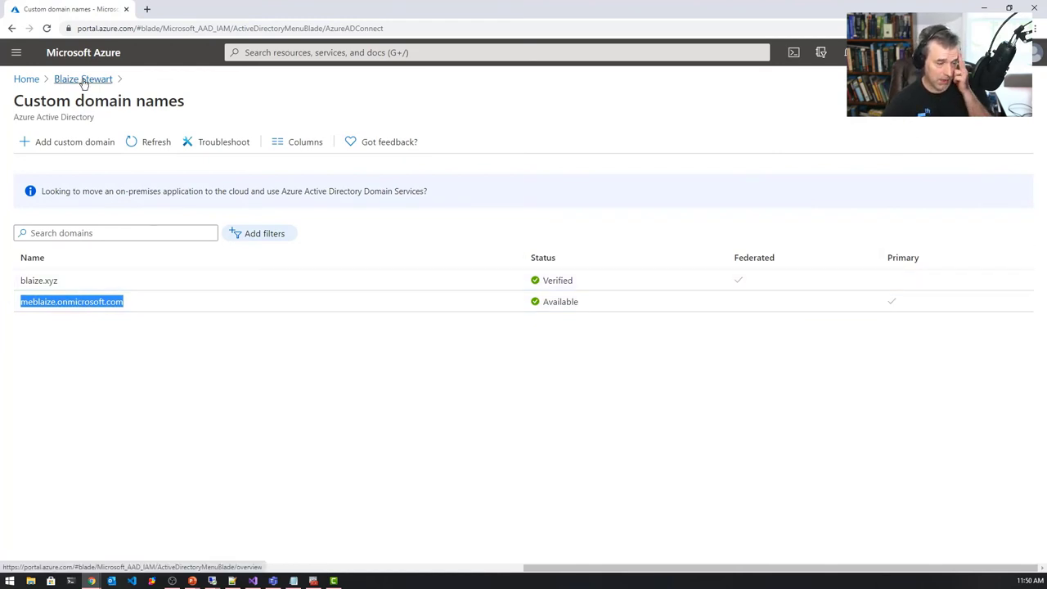
{"action": "left_click", "coordinate": [84, 80]}
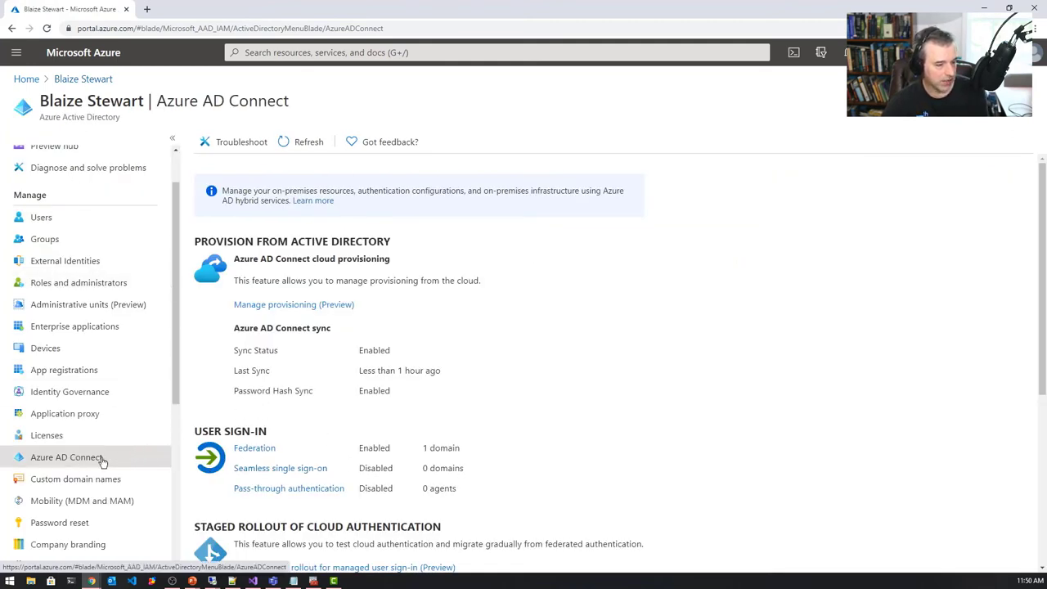
- Copy the synced blaize.xyz user's sign-in name from Users and open an incognito window
{"action": "left_click", "coordinate": [44, 218]}
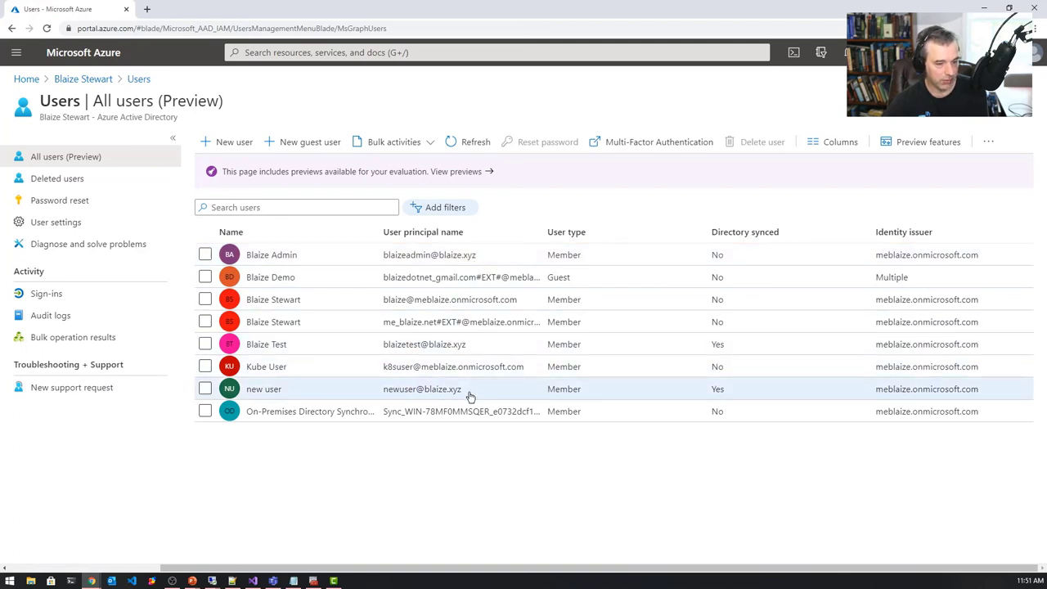
{"action": "left_click_drag", "start_coordinate": [465, 392], "coordinate": [380, 392]}
{"action": "key", "text": "ctrl+c"}
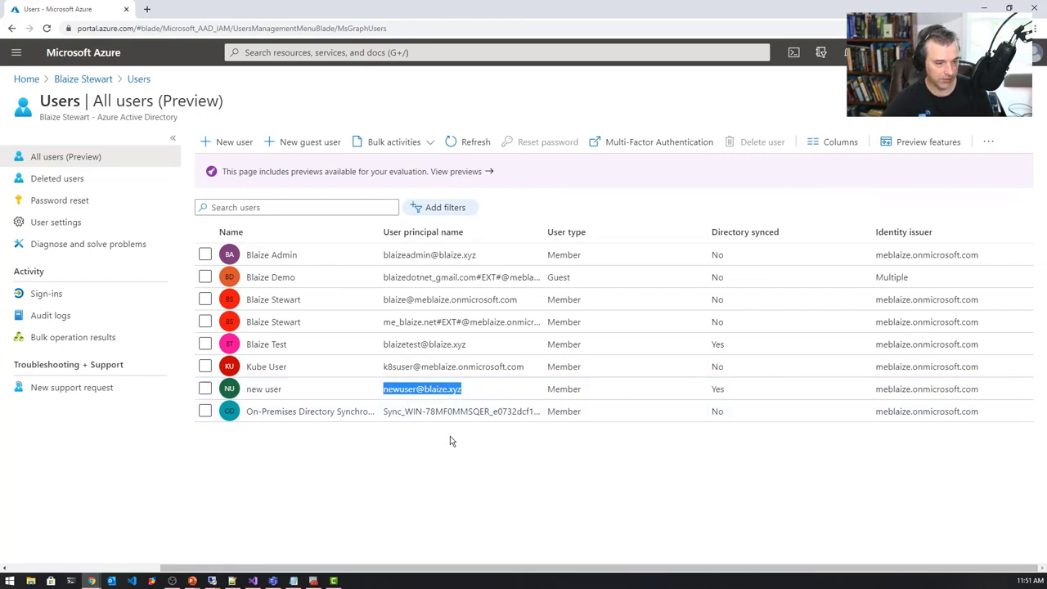
{"action": "key", "text": "ctrl+shift+n"}
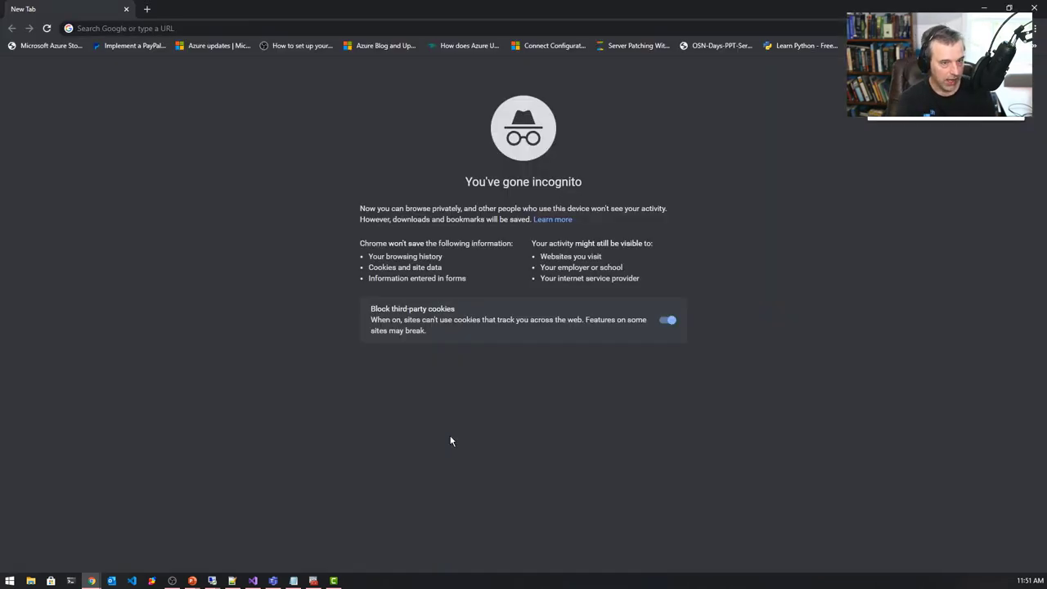
- In the incognito window, load portal.azure.com and submit the synced user's UPN for sign-in
{"action": "left_click", "coordinate": [606, 27]}
{"action": "type", "text": "portal"}
{"action": "key", "text": "Return"}
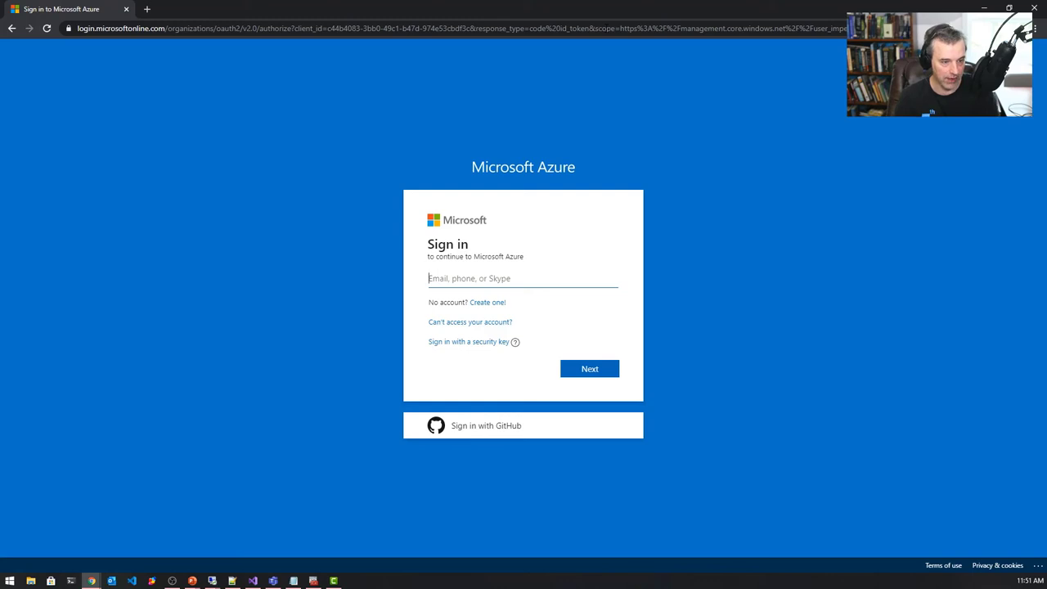
{"action": "key", "text": "ctrl+v"}
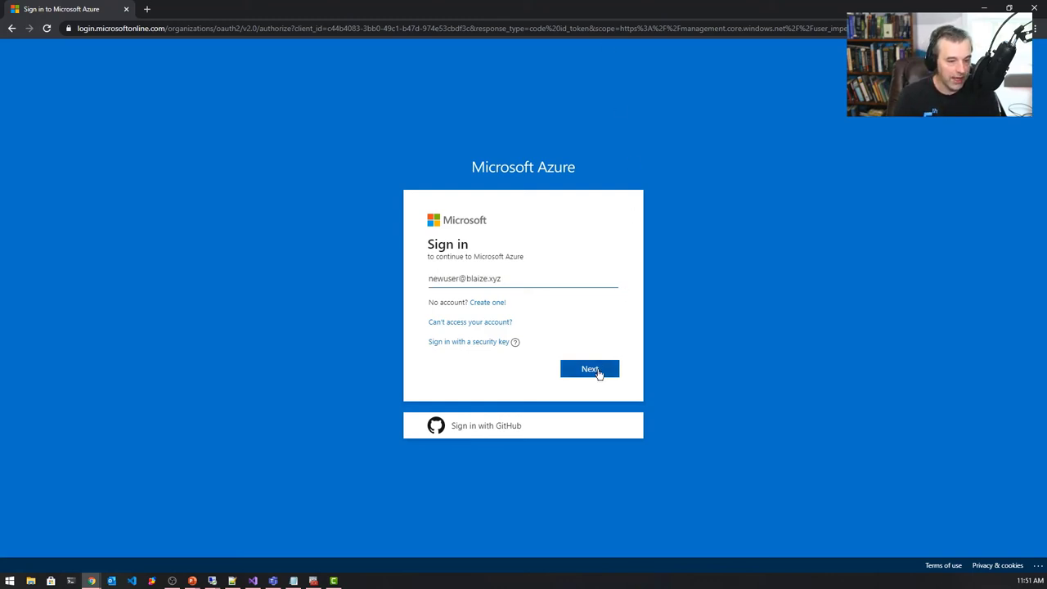
{"action": "left_click", "coordinate": [598, 369]}
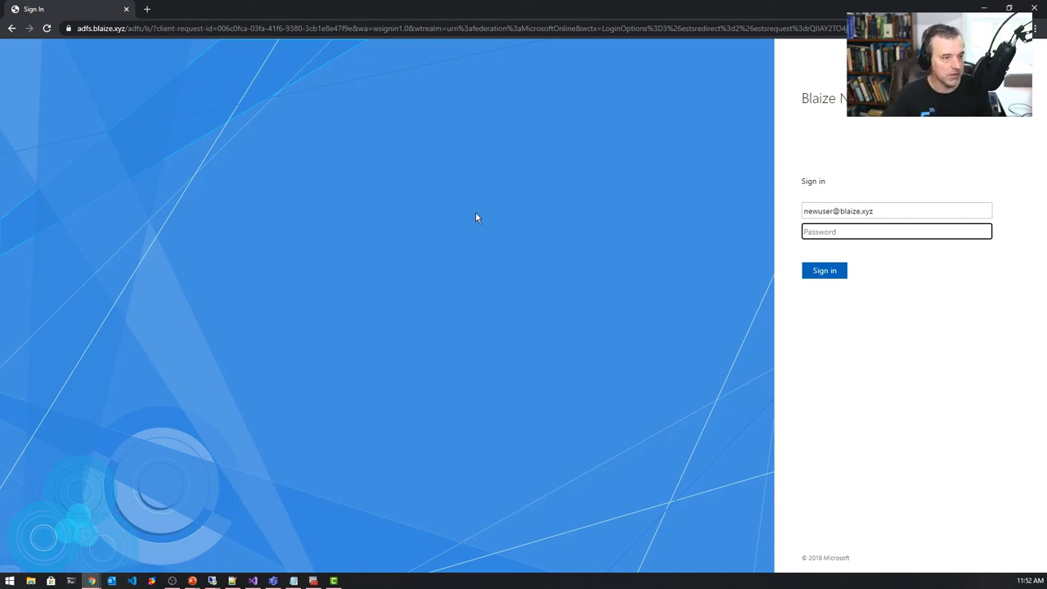
- Sign in on the AD FS page with the user's password, retyping it after the incorrect-password error
{"action": "type", "text": "••••••••••"}
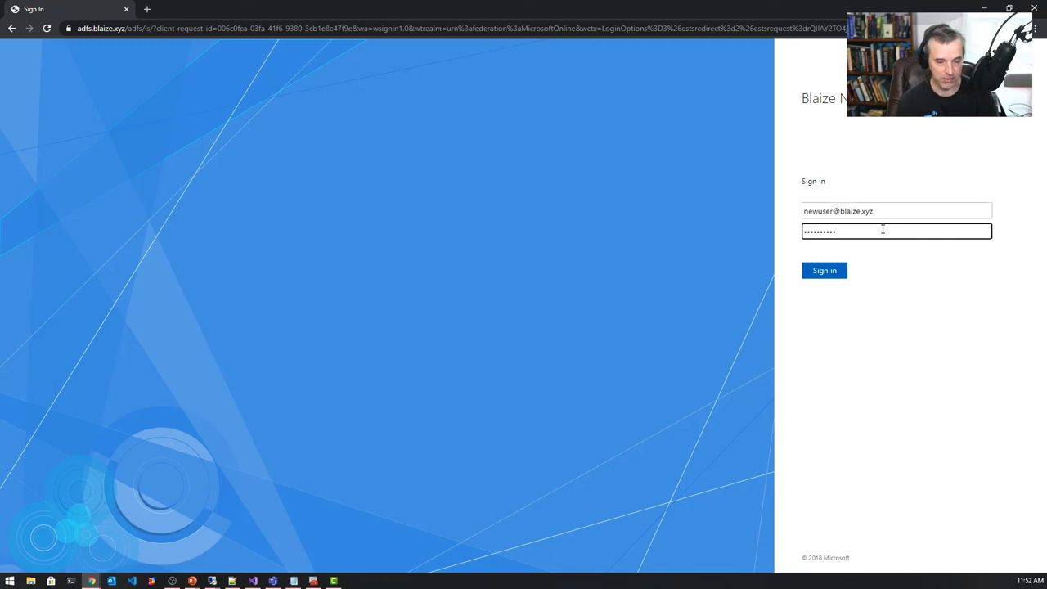
{"action": "key", "text": "ctrl+a"}
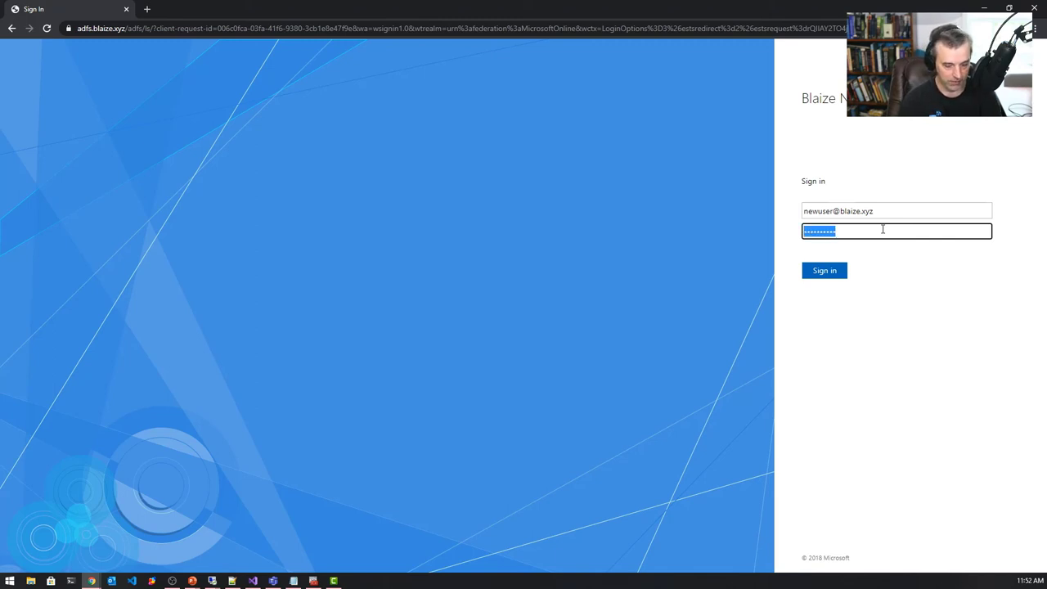
{"action": "type", "text": "•••••"}
{"action": "key", "text": "ctrl+a"}
{"action": "type", "text": "••••••••••••"}
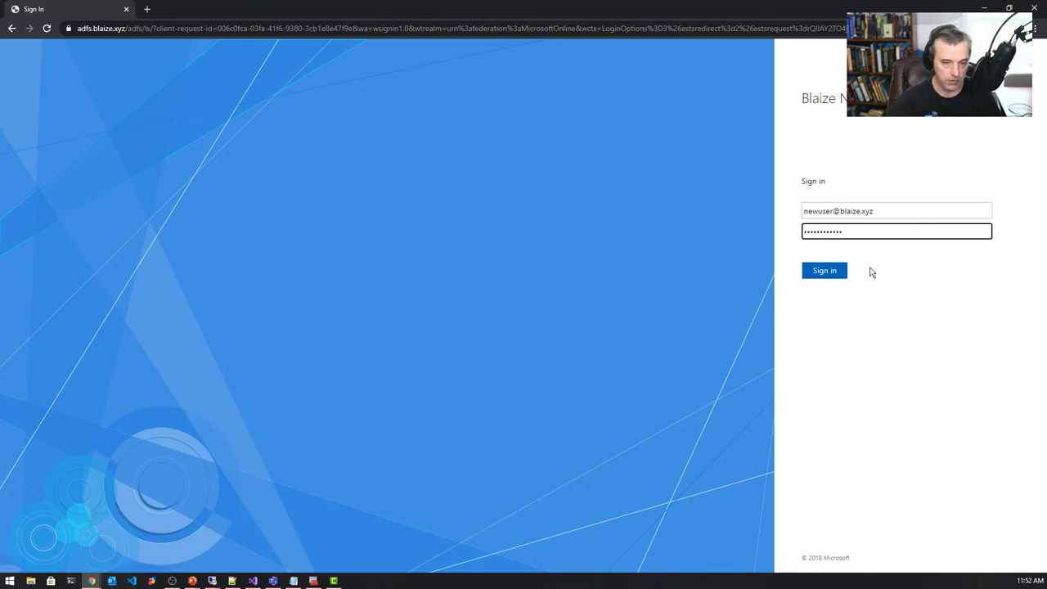
{"action": "left_click", "coordinate": [835, 274]}
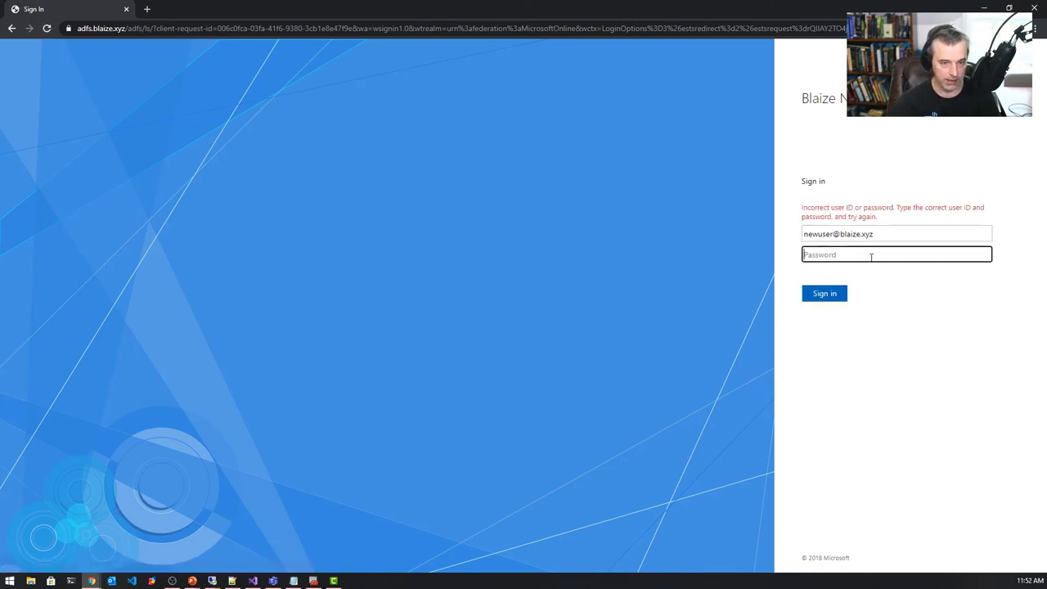
{"action": "type", "text": "••••••••••"}
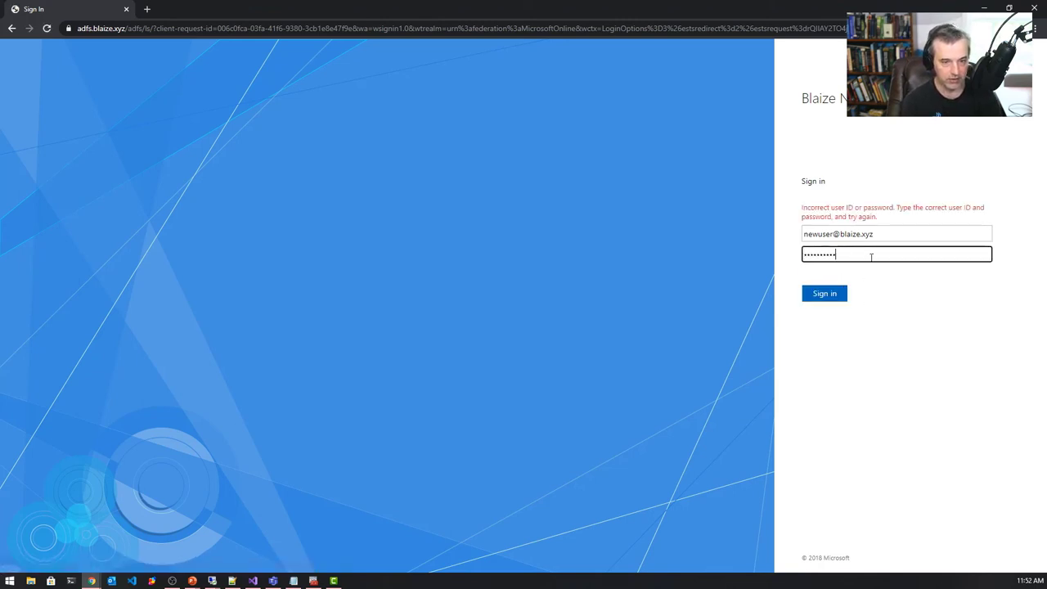
{"action": "left_click", "coordinate": [835, 295]}
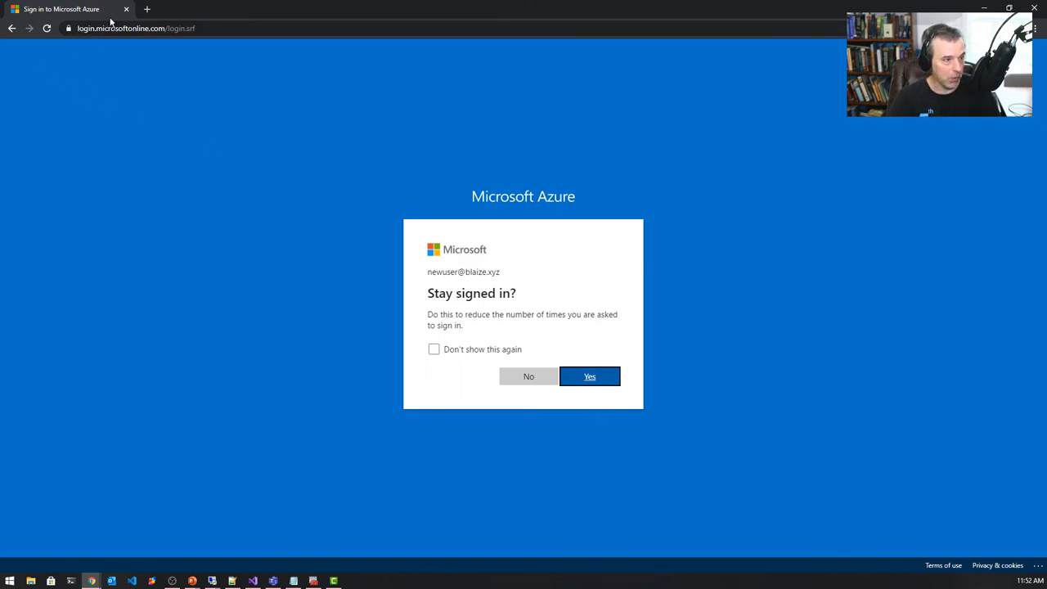
- Answer Yes to 'Stay signed in?' to land on the Azure Portal home page
{"action": "left_click", "coordinate": [590, 377]}
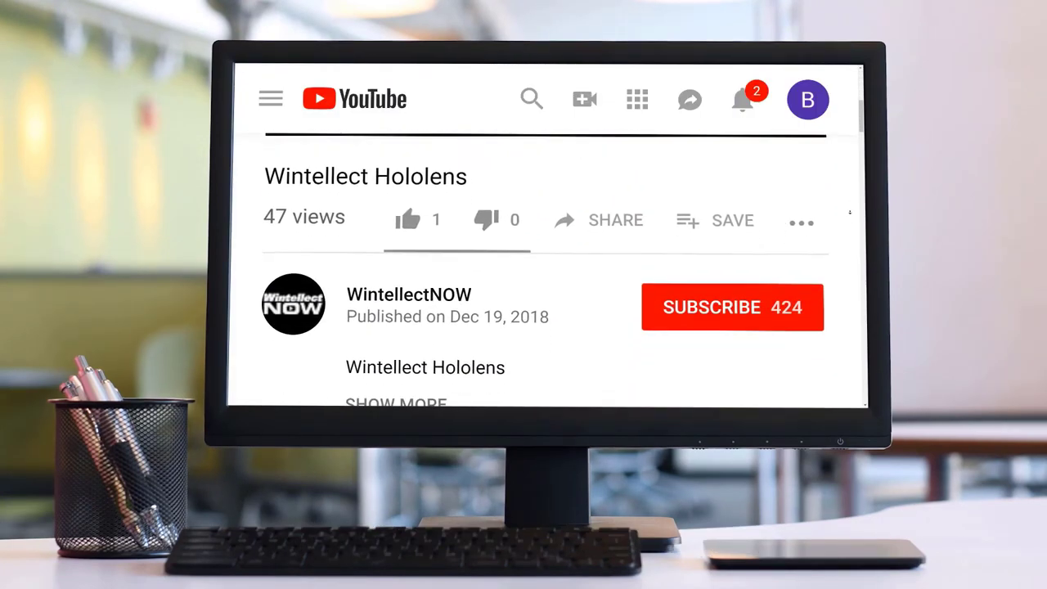
{"action": "left_click", "coordinate": [761, 283]}
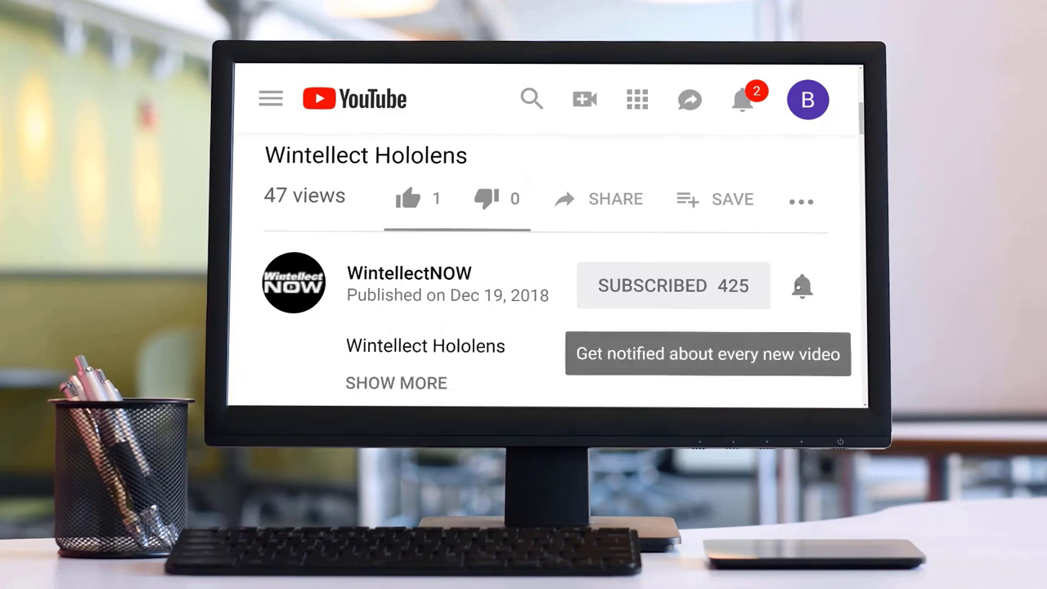
{"action": "left_click", "coordinate": [800, 287]}
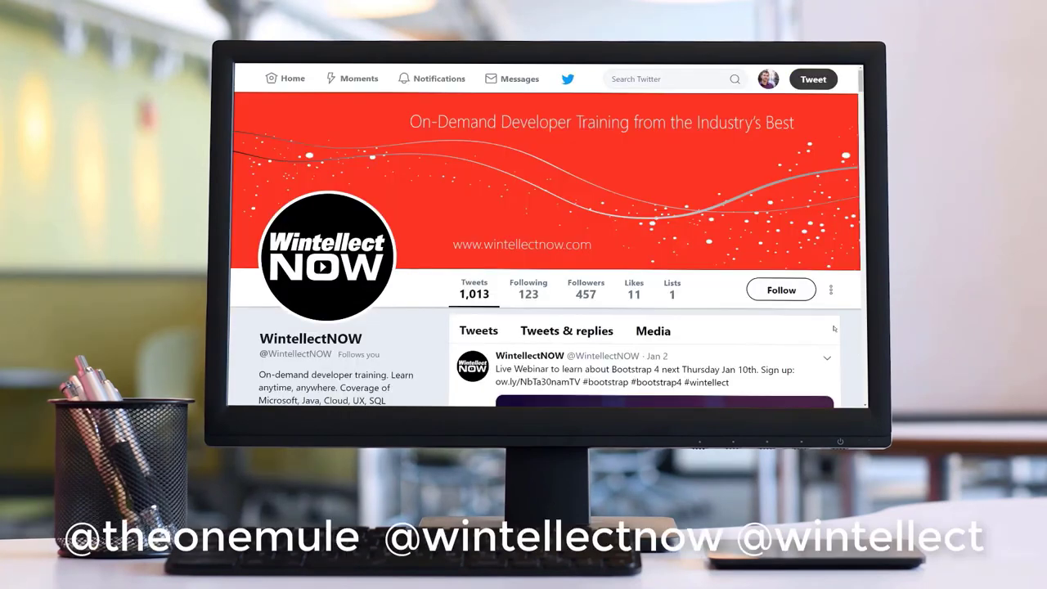
{"action": "left_click", "coordinate": [799, 293]}
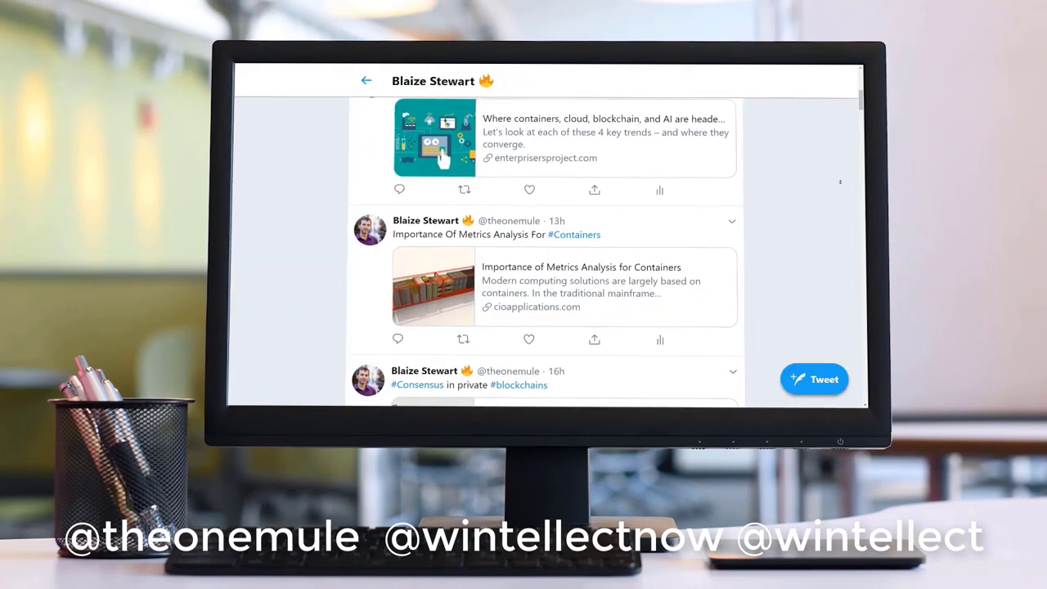
{"action": "scroll", "coordinate": [840, 182], "scroll_direction": "down", "scroll_amount": 3}
{"action": "scroll", "coordinate": [841, 182], "scroll_direction": "down", "scroll_amount": 2}
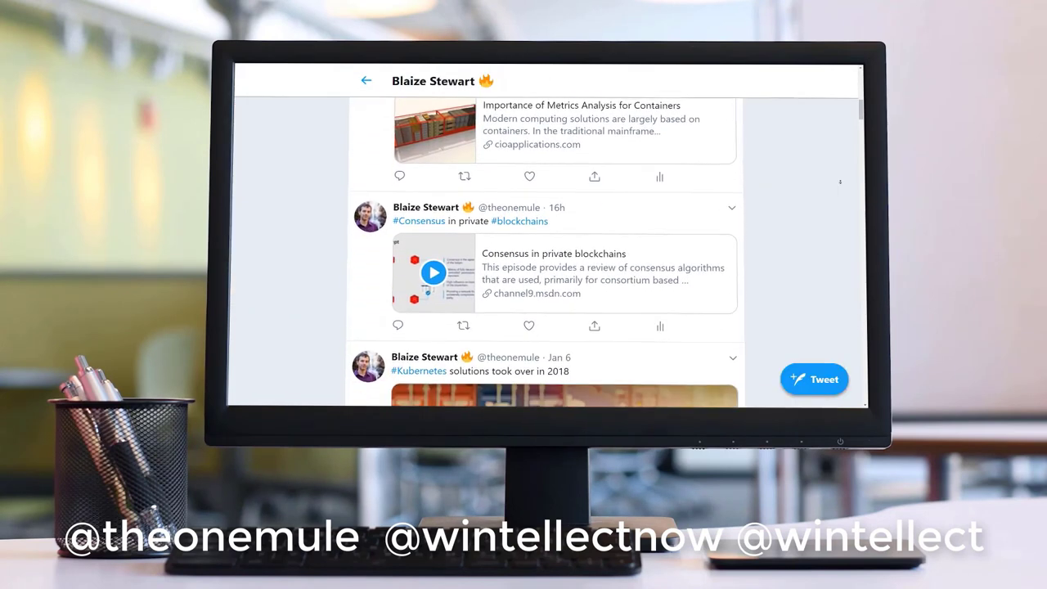
{"action": "scroll", "coordinate": [840, 182], "scroll_direction": "down", "scroll_amount": 3}
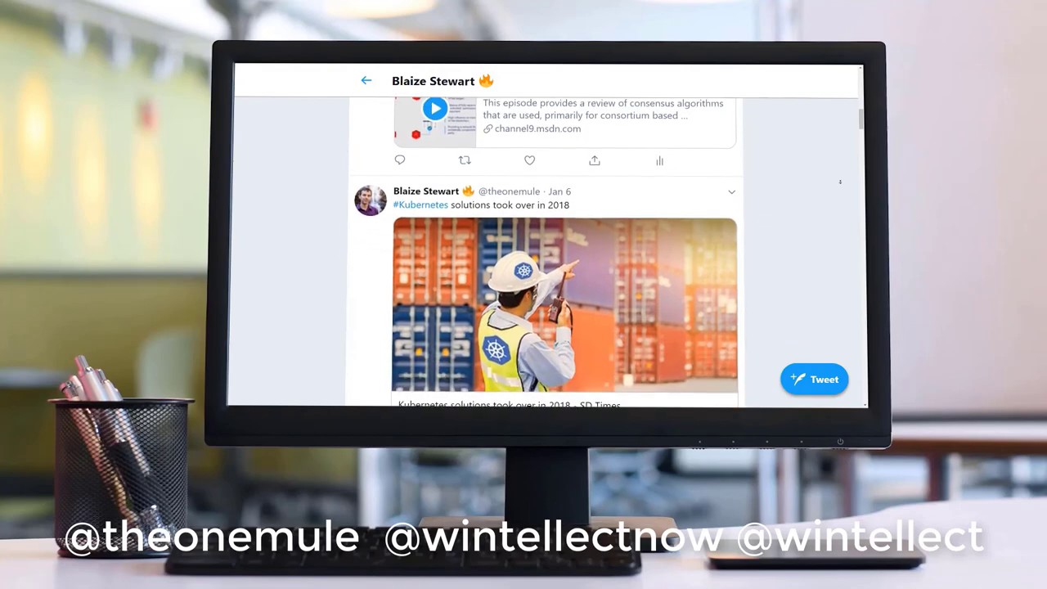